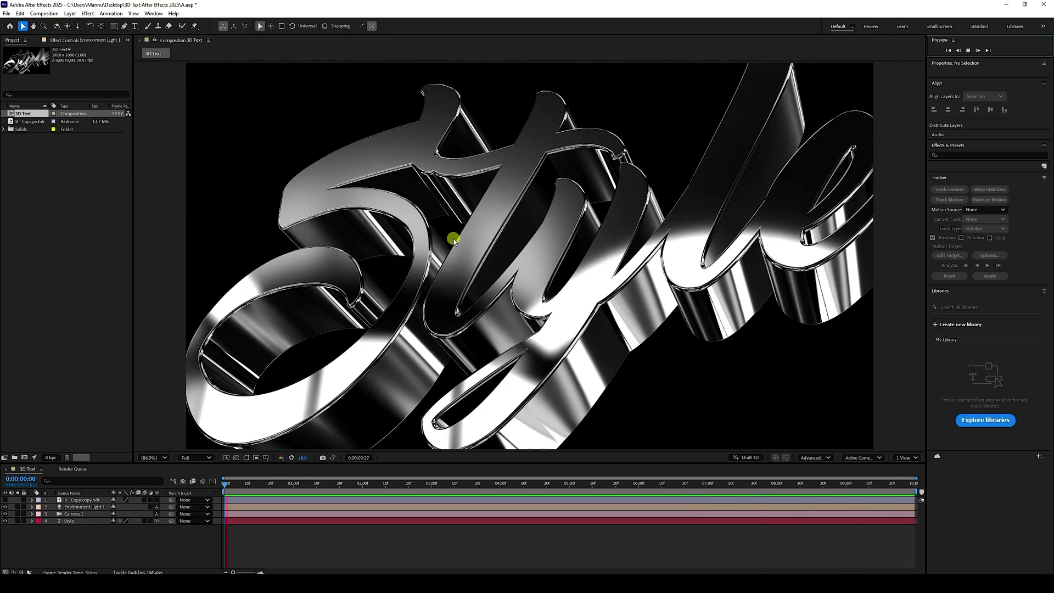
Stop the finished chrome Style animation preview at 0;00;02;06
click(981, 50)
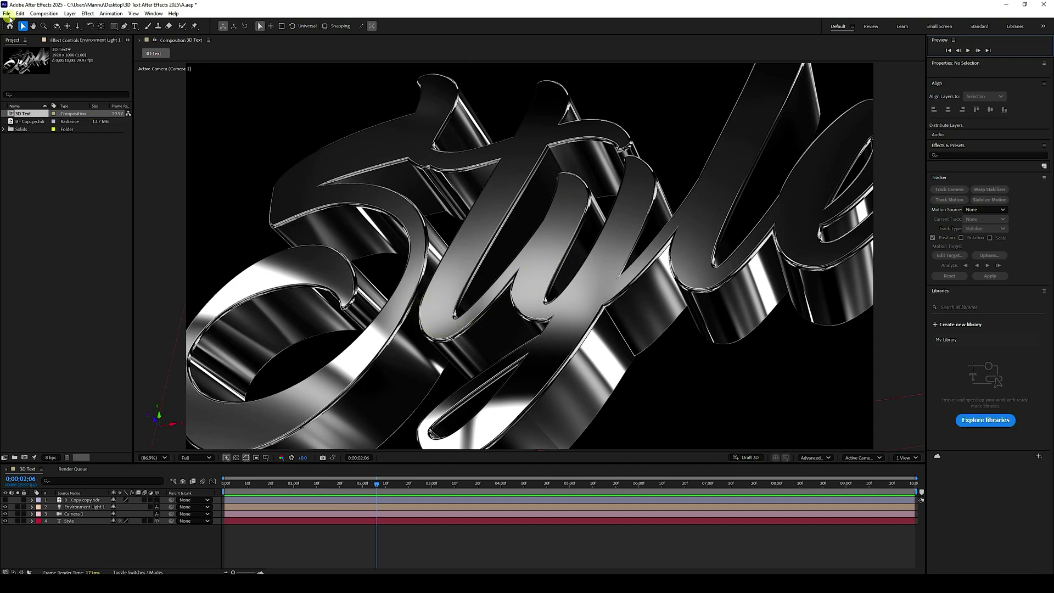
click(6, 13)
Start a new project without saving, and create the 1920×1080, 29.97 fps, 10 s '3D Text' composition
mouse_move(33, 24)
click(247, 28)
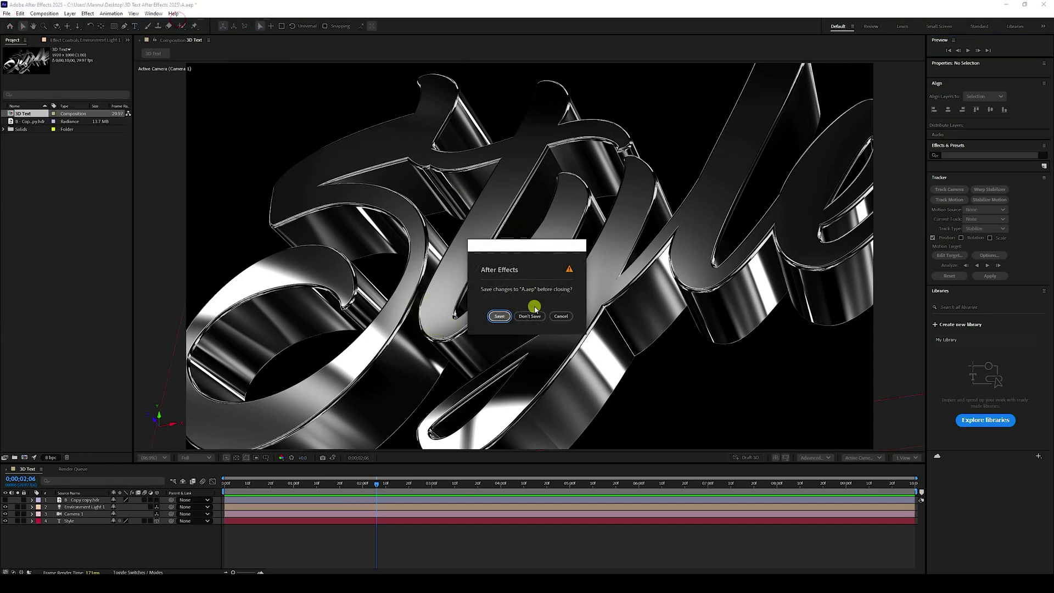
click(532, 316)
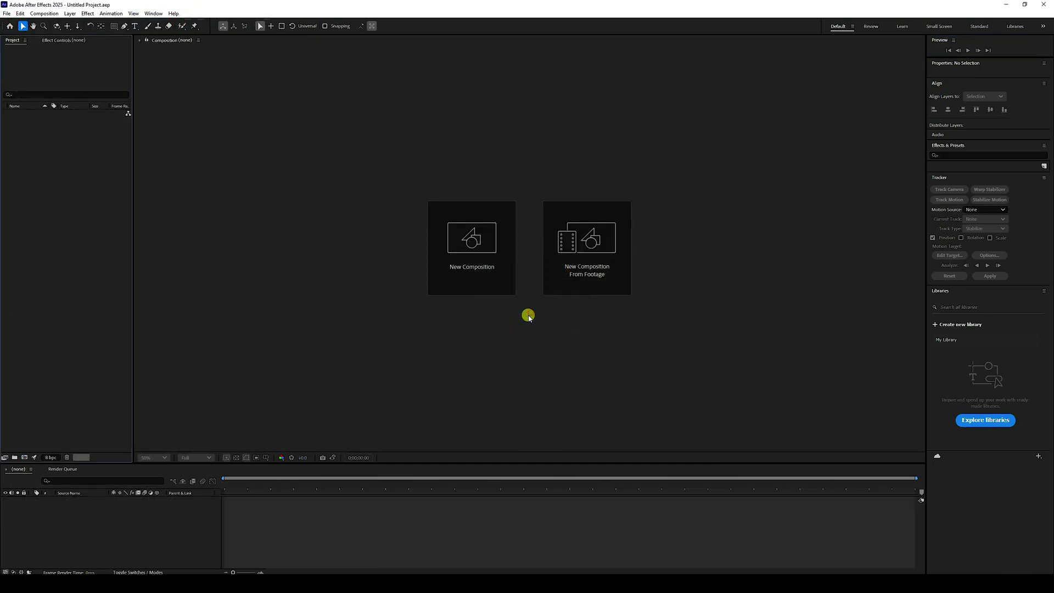
click(476, 270)
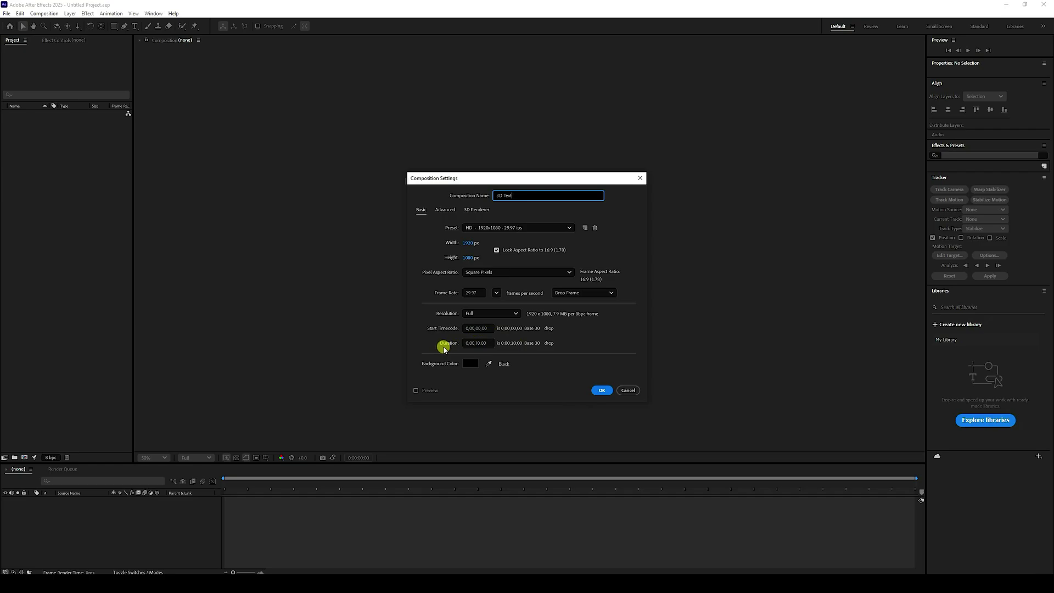
click(602, 390)
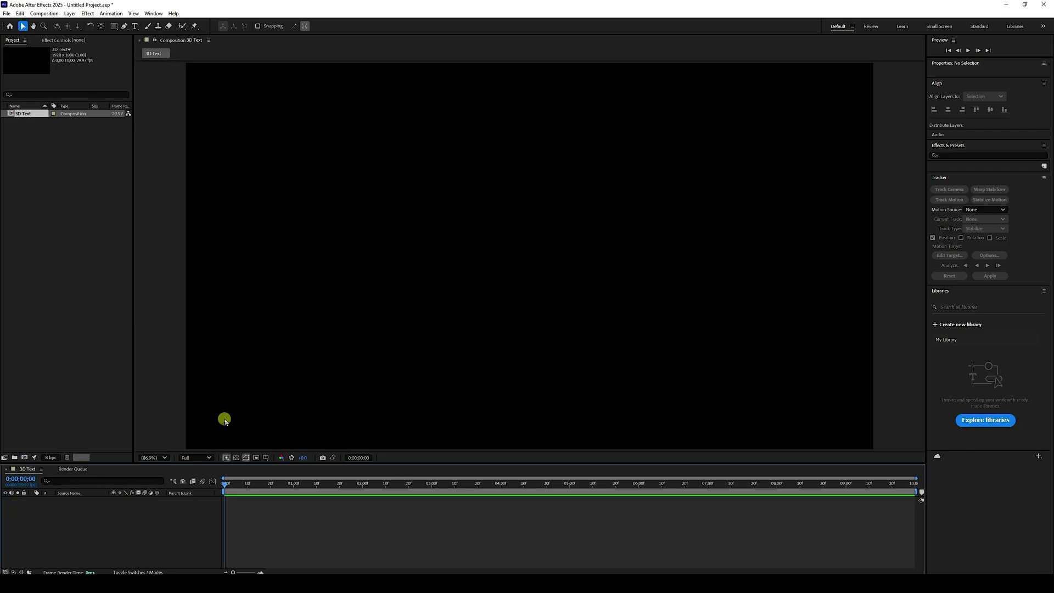
Type the word 'Style' as a text layer on the canvas
click(136, 26)
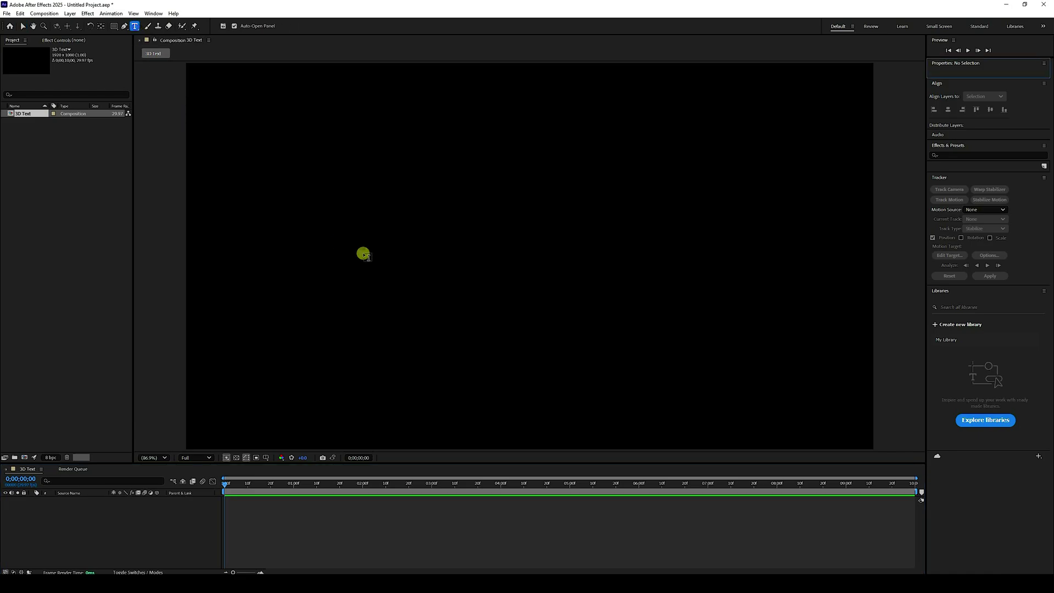
click(309, 259)
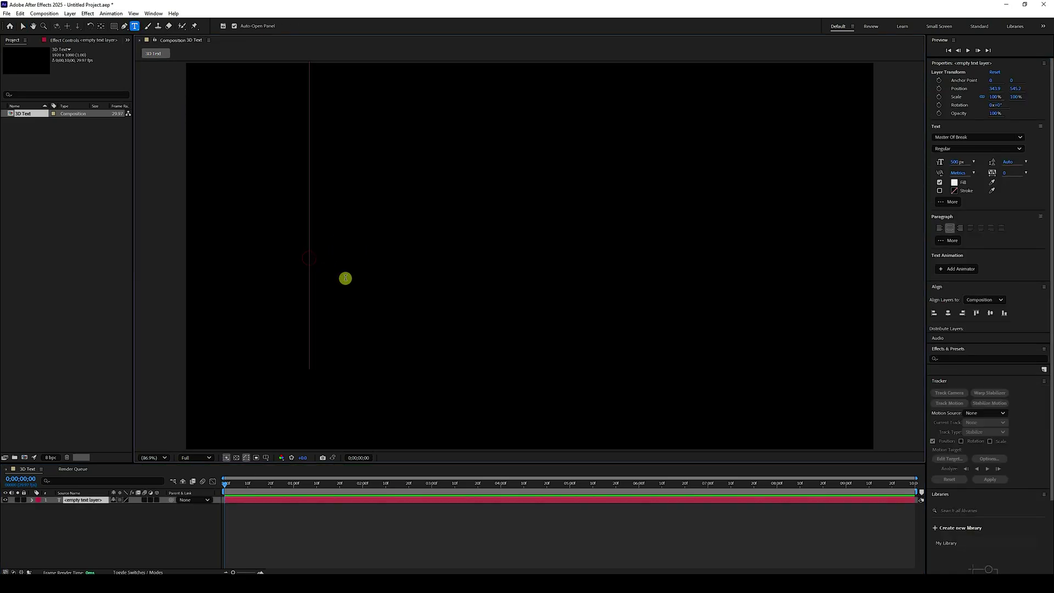
text(Style)
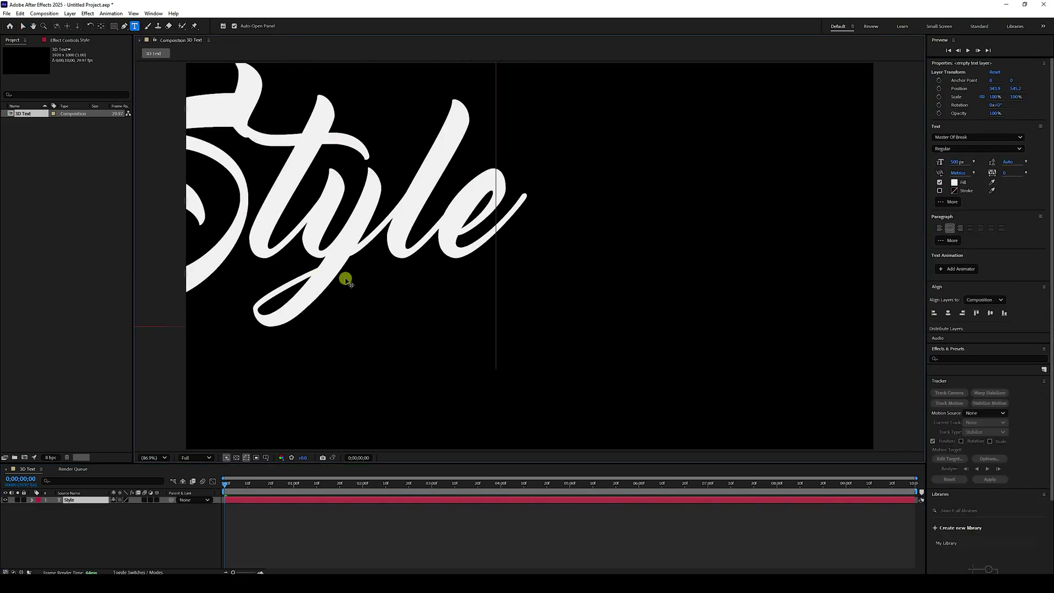
click(22, 26)
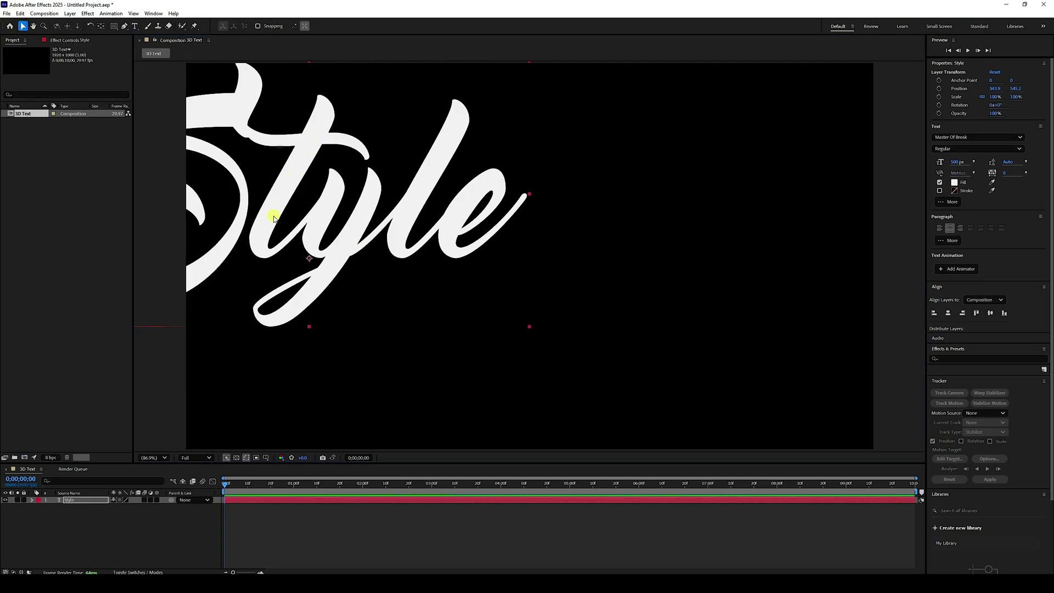
Centre the Style text horizontally and vertically, with its anchor point at the text's centre
click(948, 313)
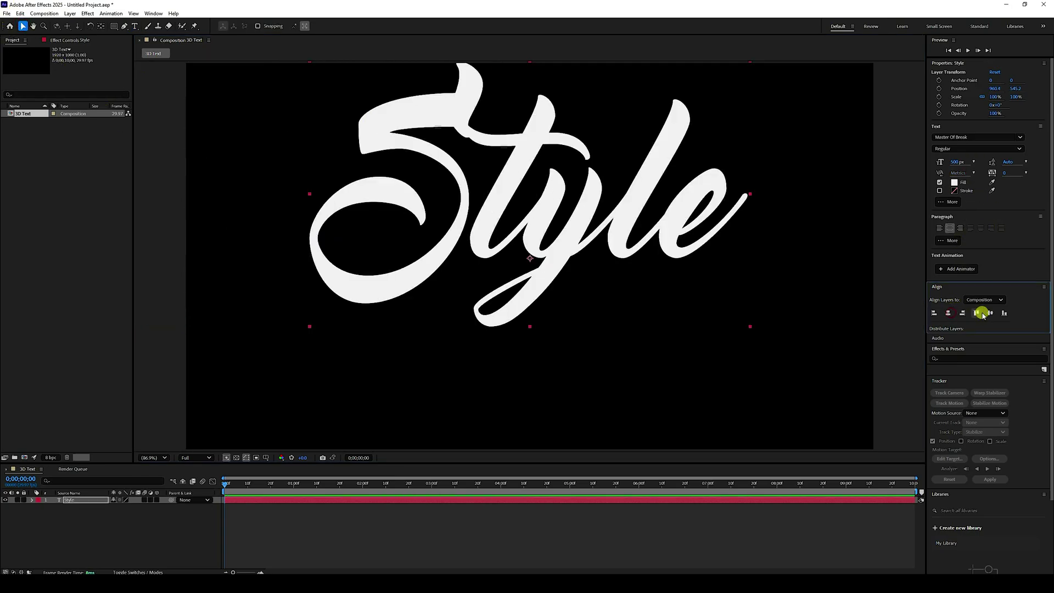
click(990, 313)
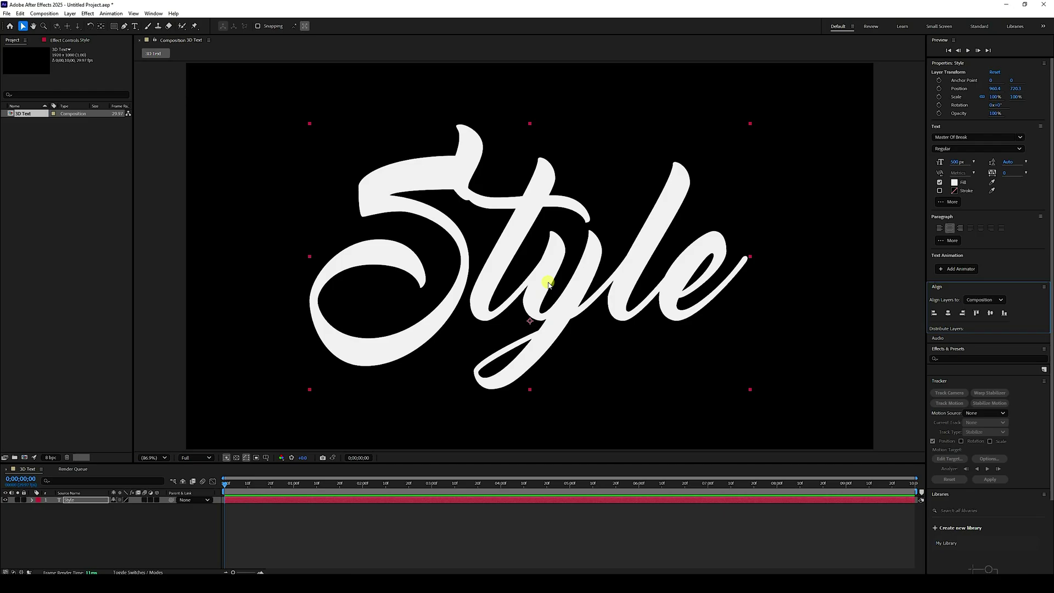
key(ctrl+alt+Home)
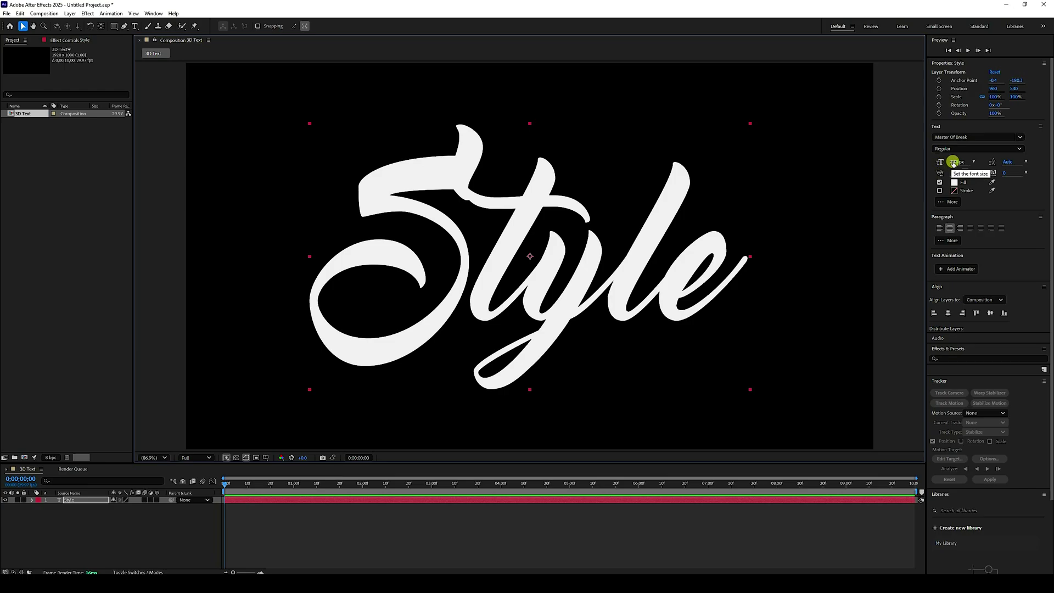
click(990, 312)
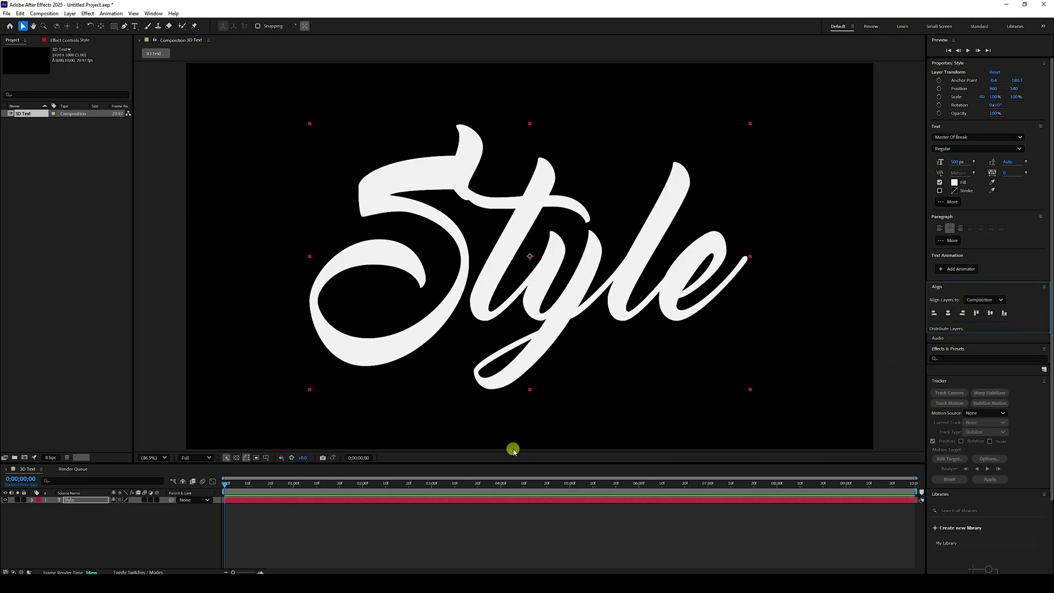
click(157, 501)
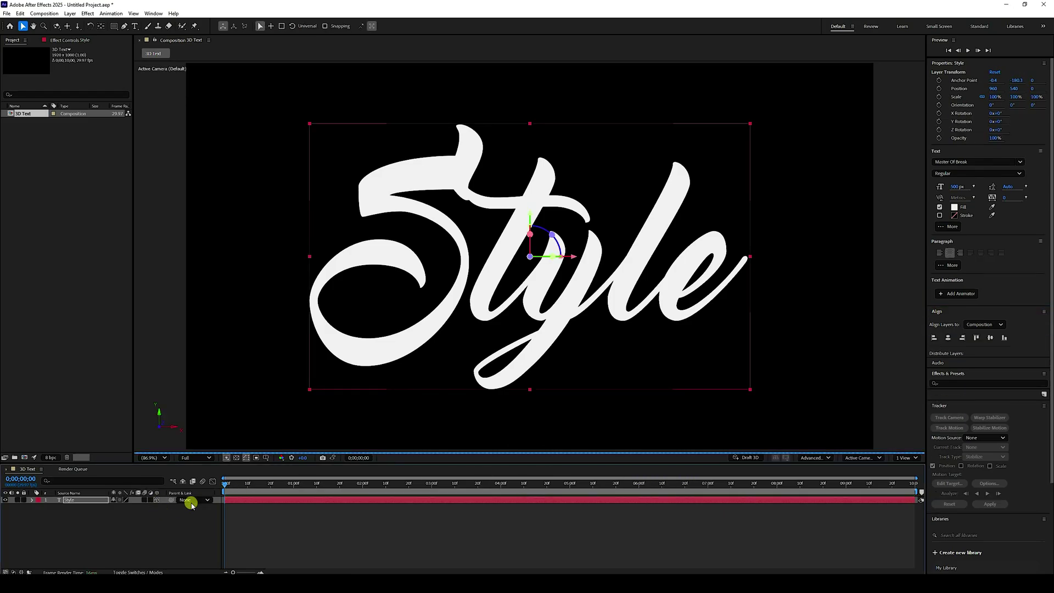
Keep Advanced 3D as the renderer and view the scene from Custom View 1
click(822, 459)
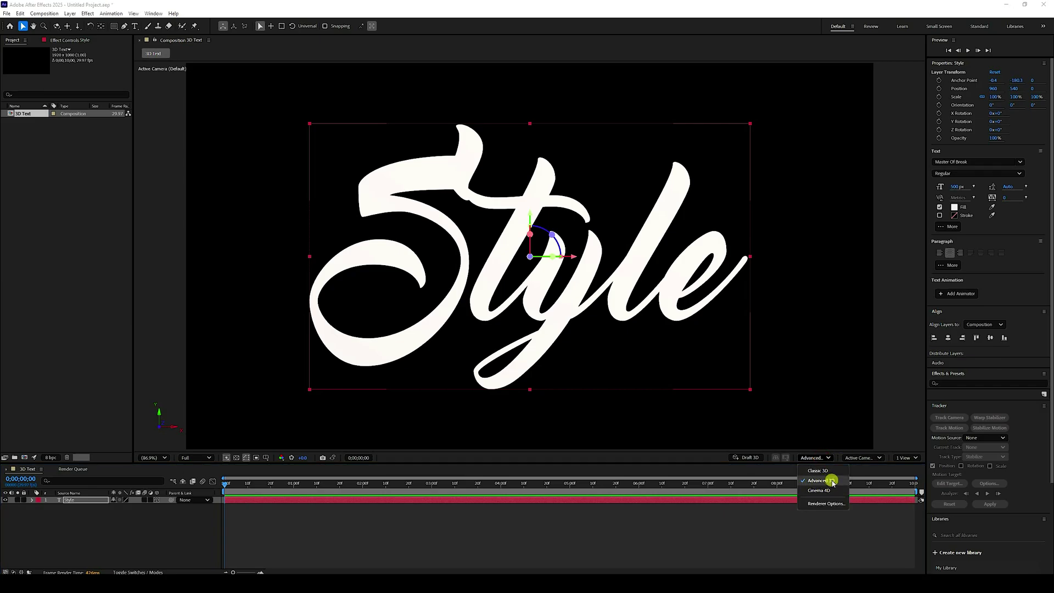
click(831, 481)
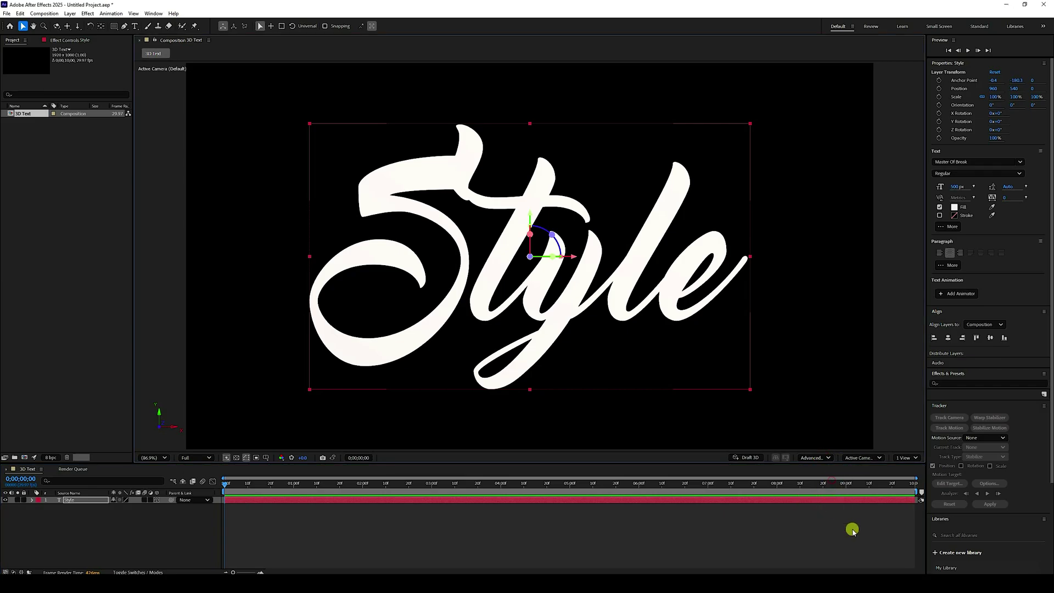
click(881, 459)
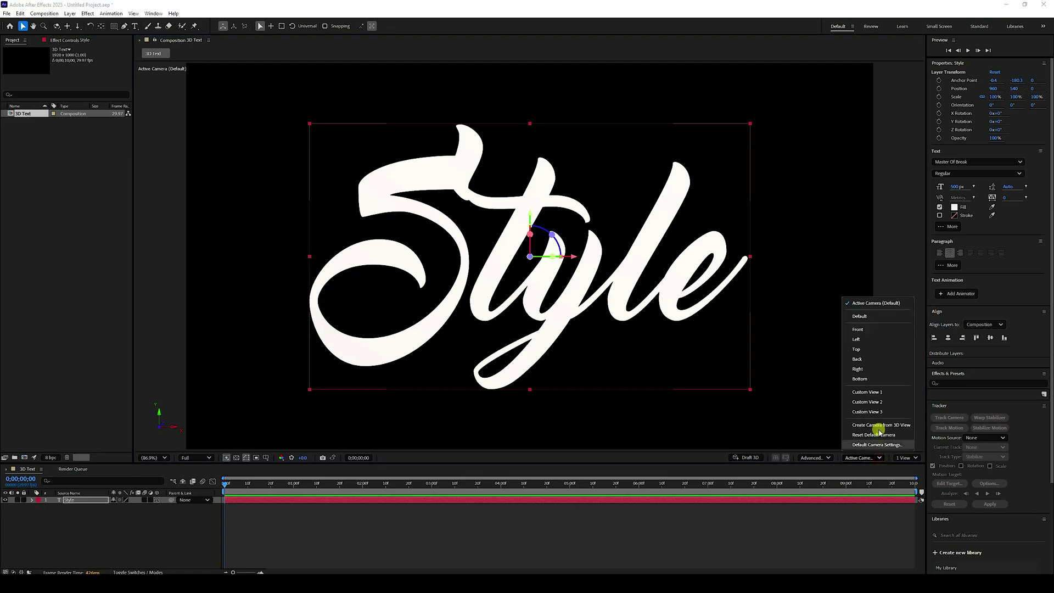
click(873, 392)
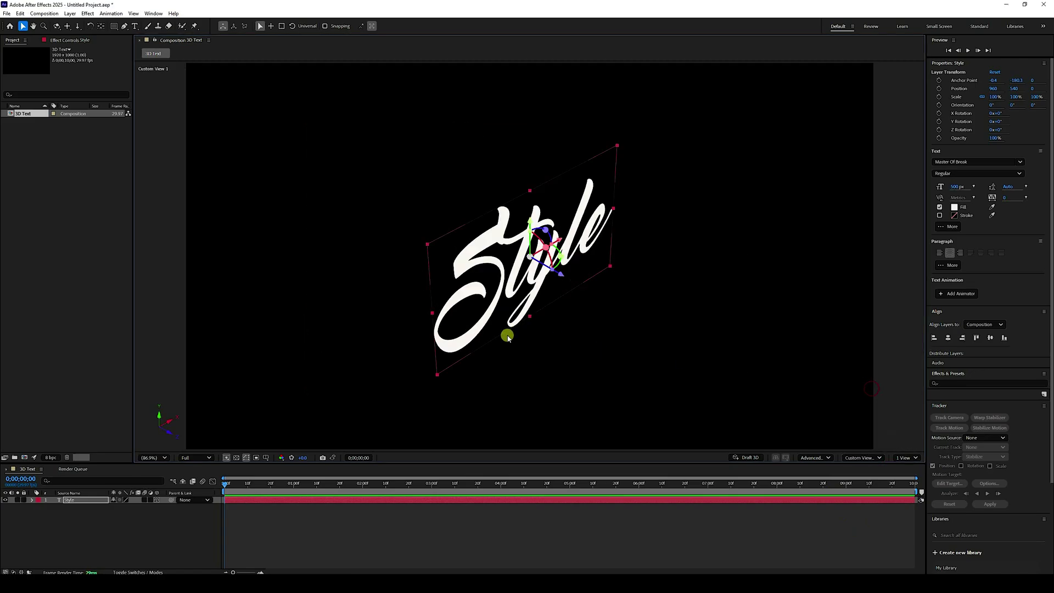
drag(121, 463, 127, 423)
click(33, 459)
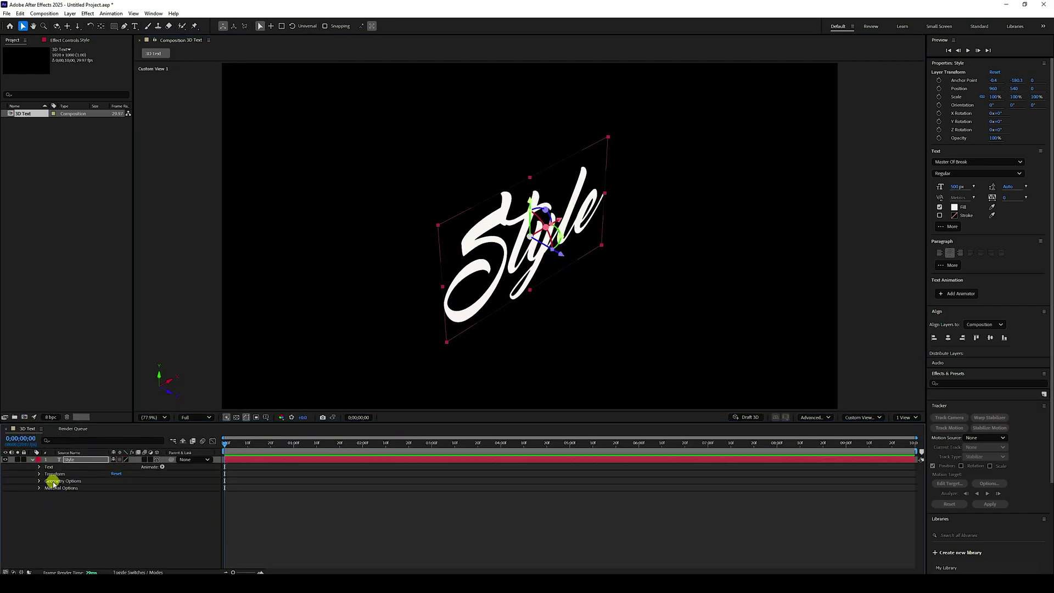
Set the Style text's Extrusion Depth to 150 under Geometry Options
click(39, 481)
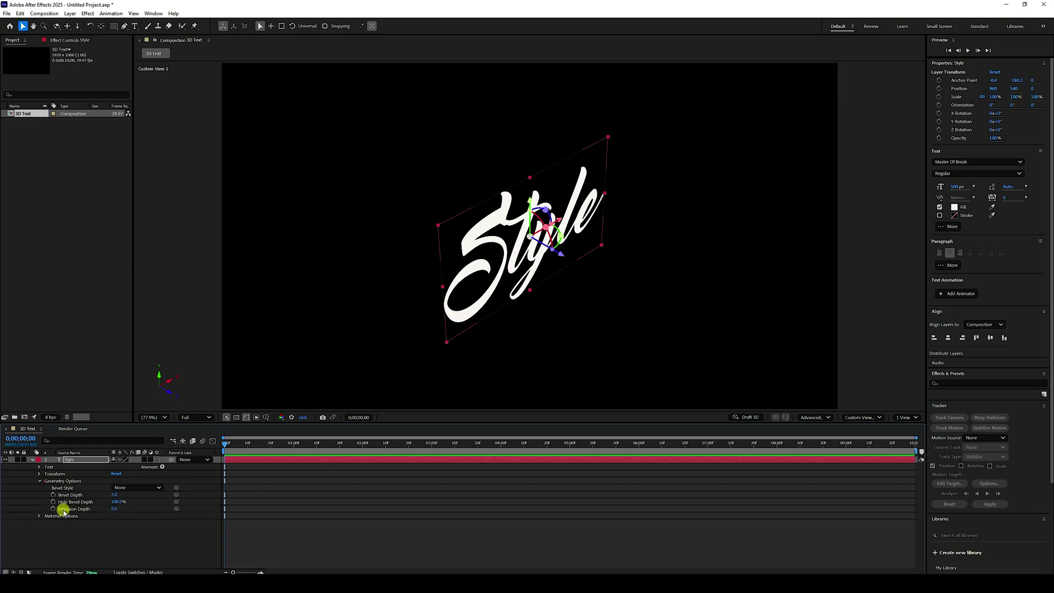
drag(114, 508, 195, 512)
key(period)
key(period)
key(period)
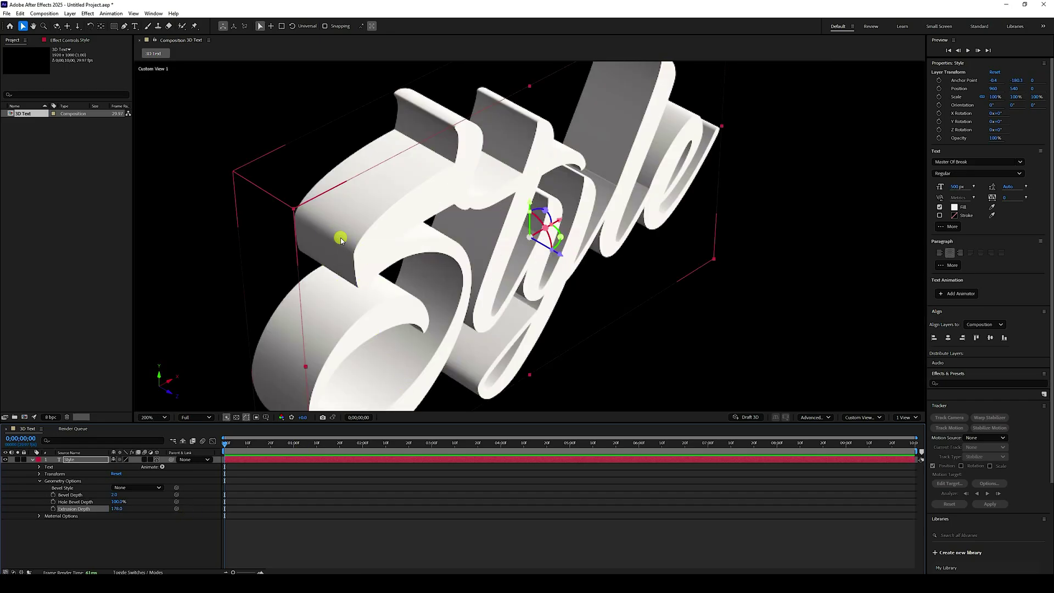
click(117, 509)
text(150)
key(Return)
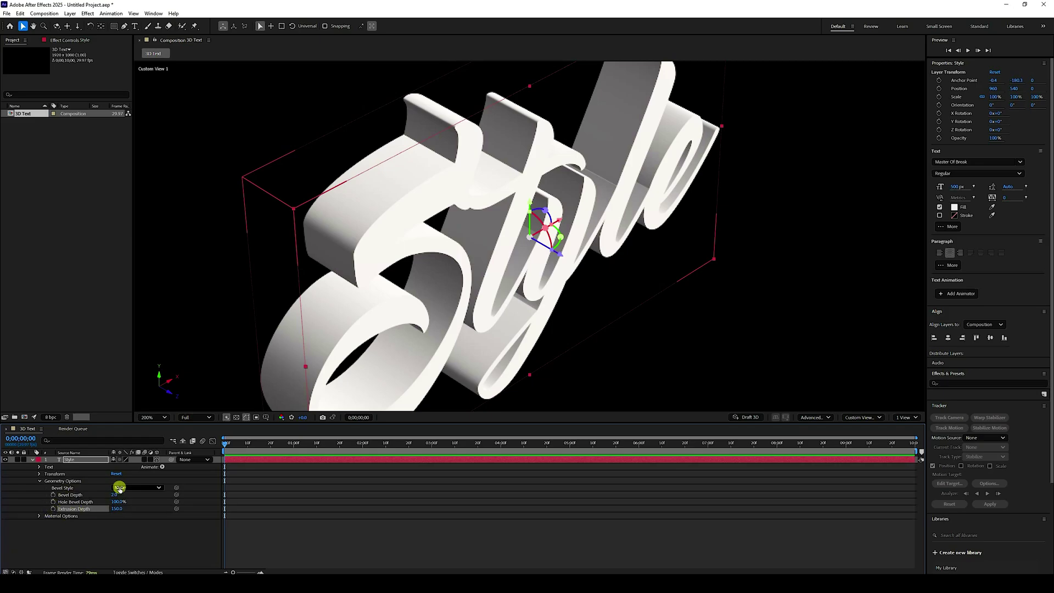
Give the text a Convex bevel with Bevel Depth 5
click(157, 489)
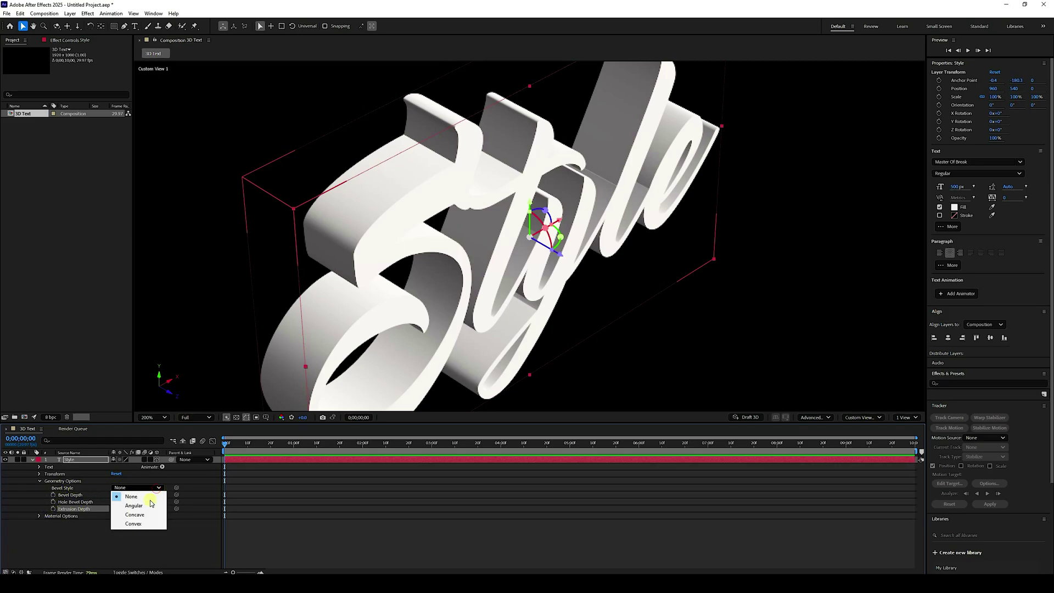
click(143, 526)
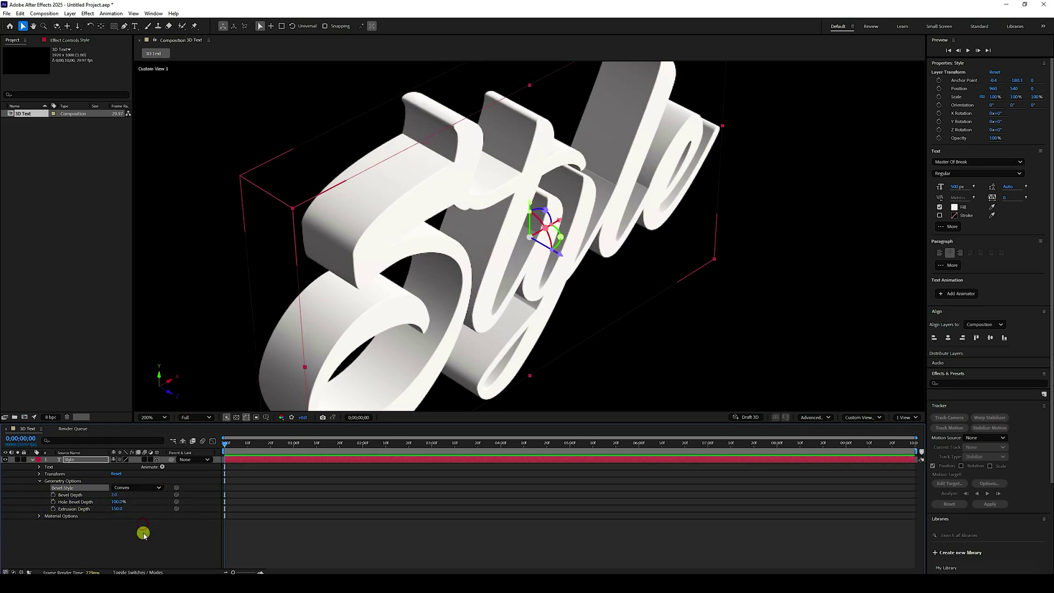
click(115, 494)
text(5)
key(Return)
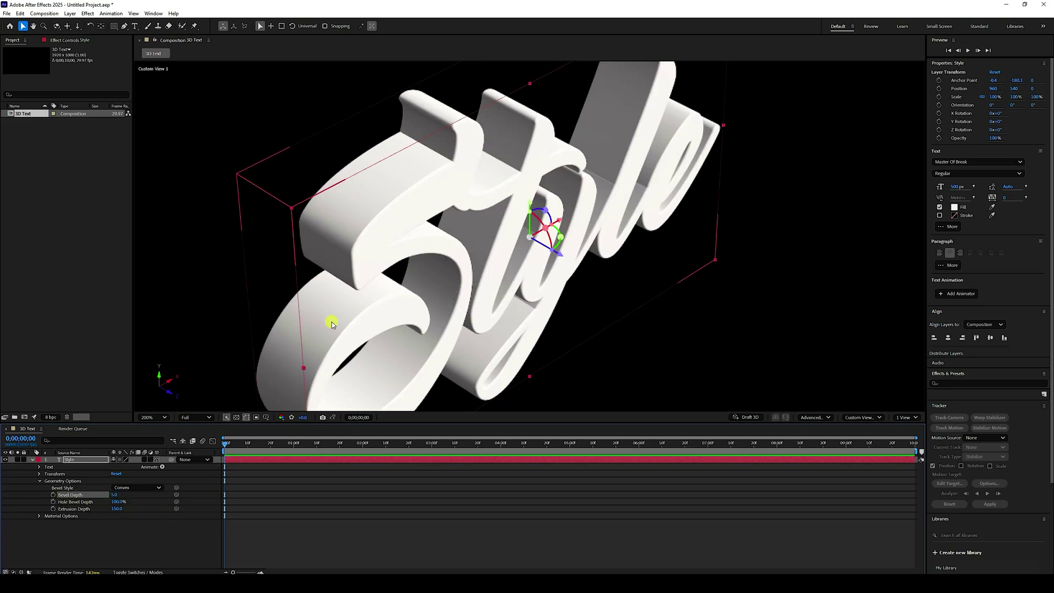
scroll(322, 334, down, 5)
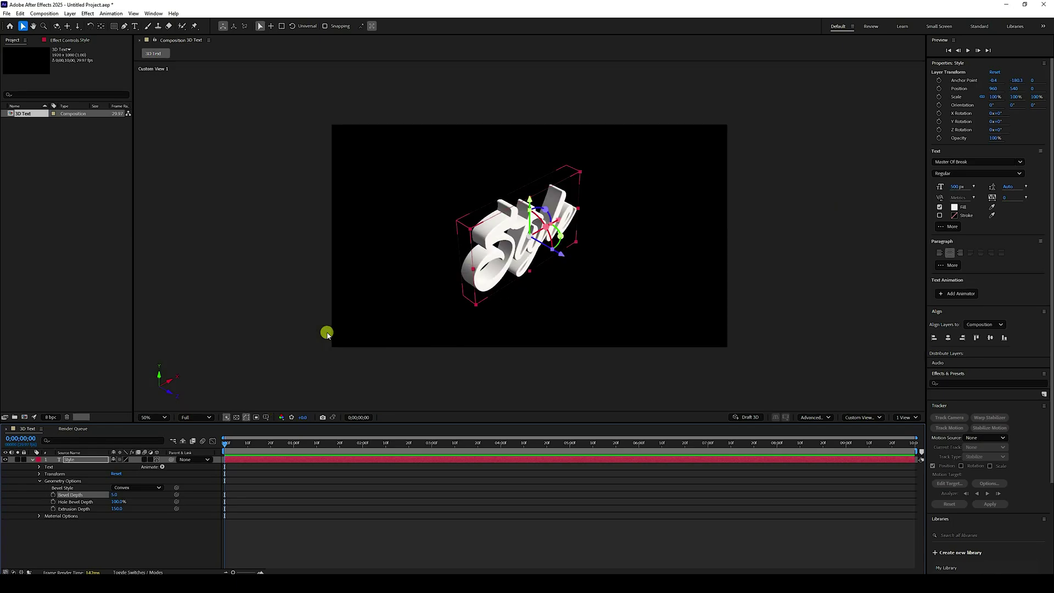
scroll(430, 330, up, 3)
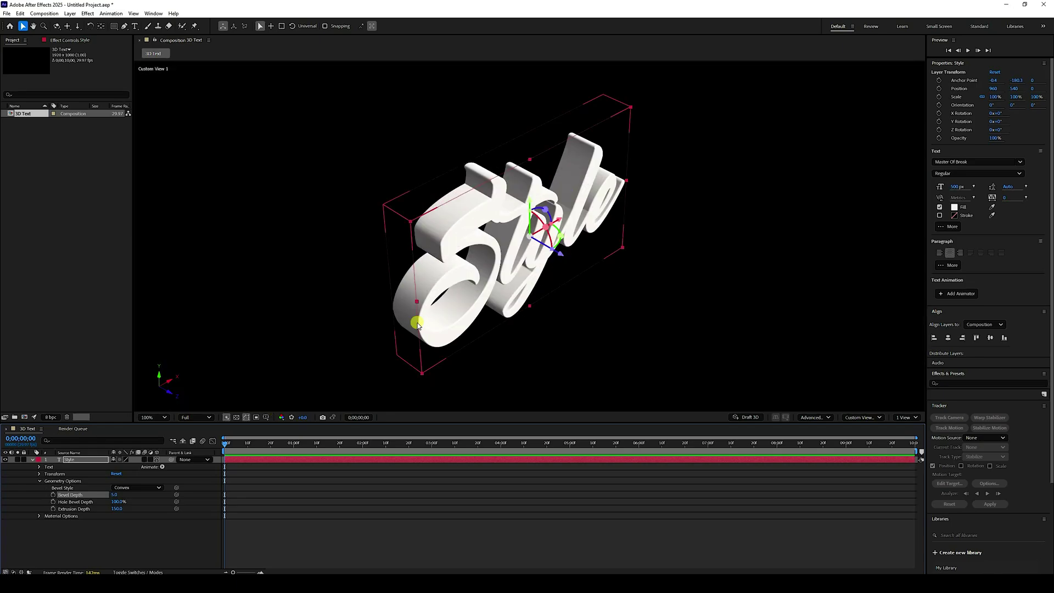
click(40, 518)
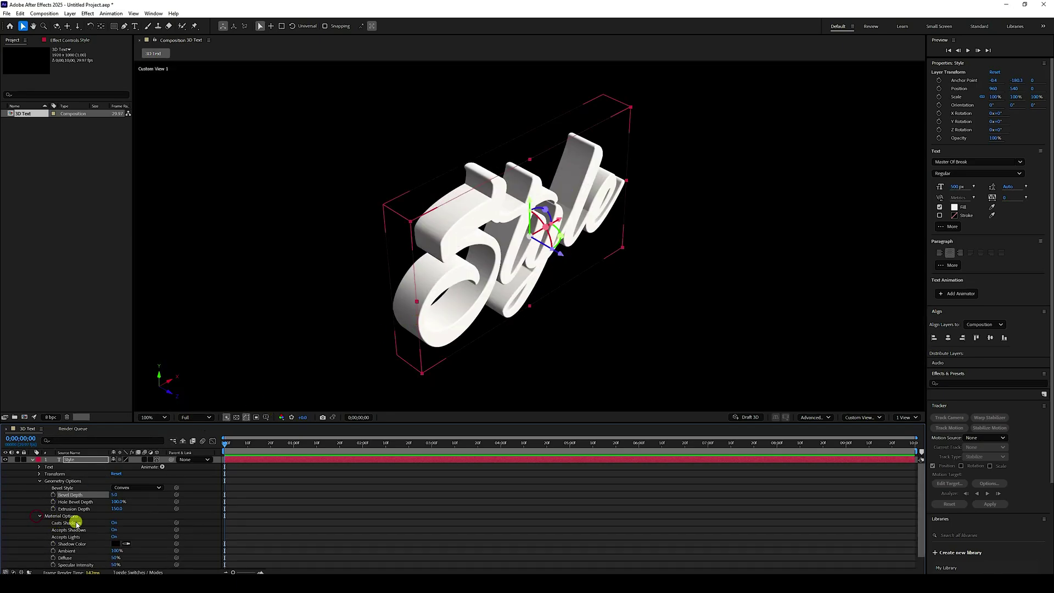
Raise Specular Shininess from 50% to 100% and set Casts Shadows and Accepts Shadows to Off
scroll(99, 523, down, 2)
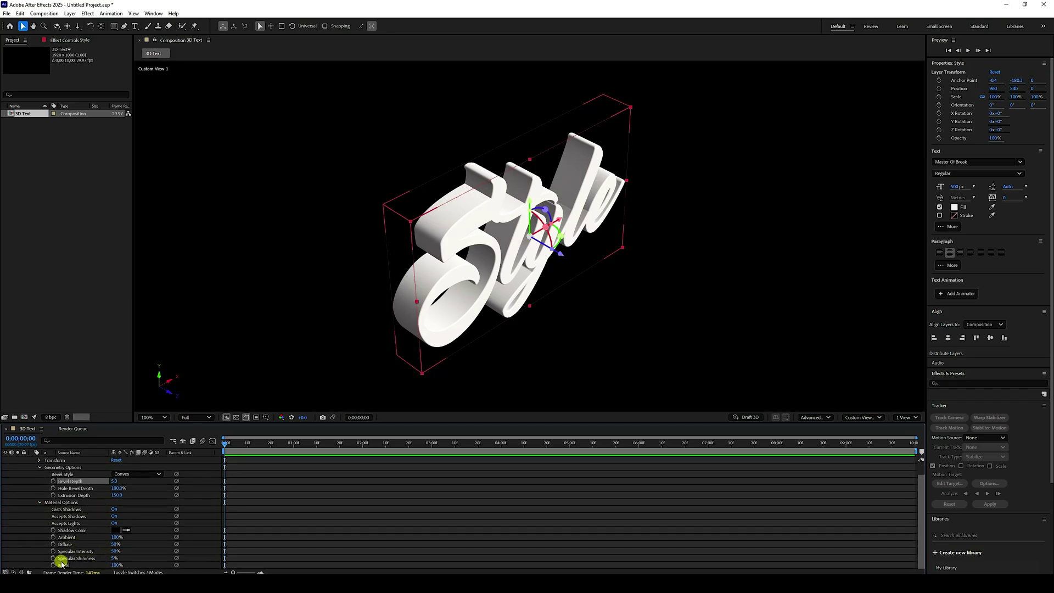
drag(115, 558, 184, 558)
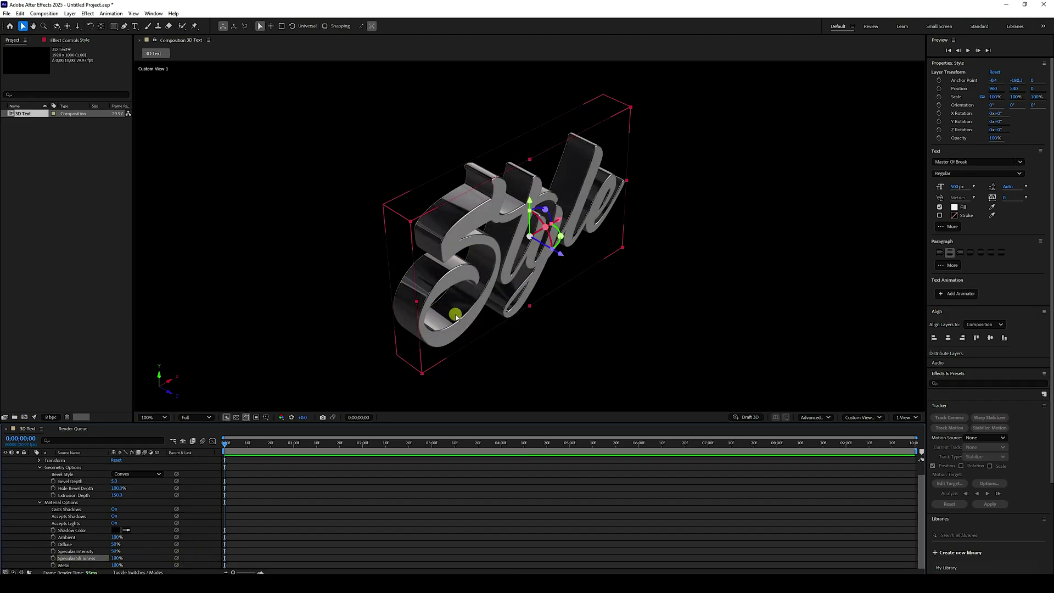
key(period)
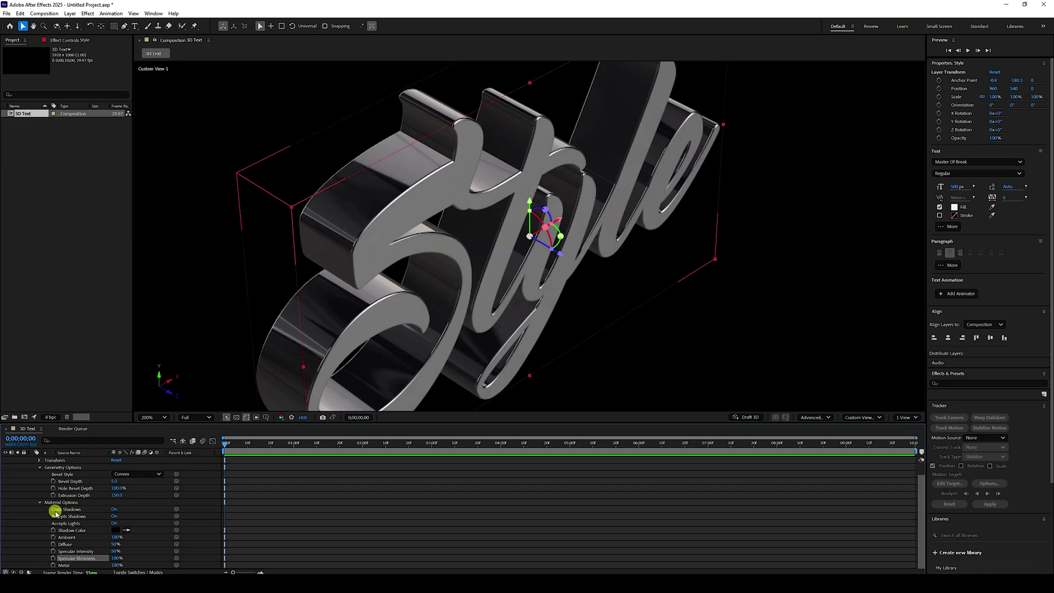
click(113, 509)
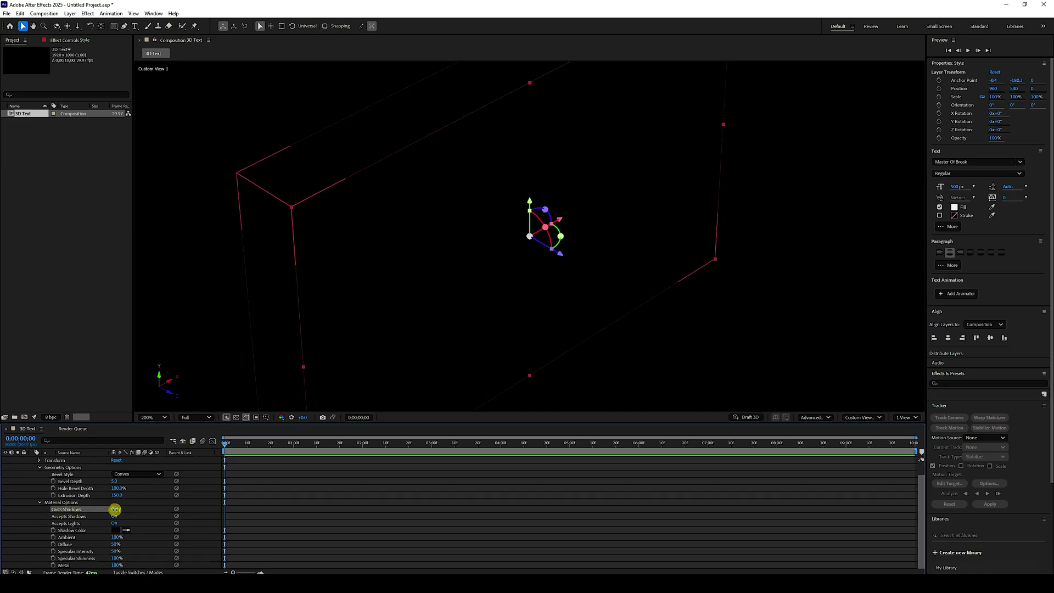
click(115, 516)
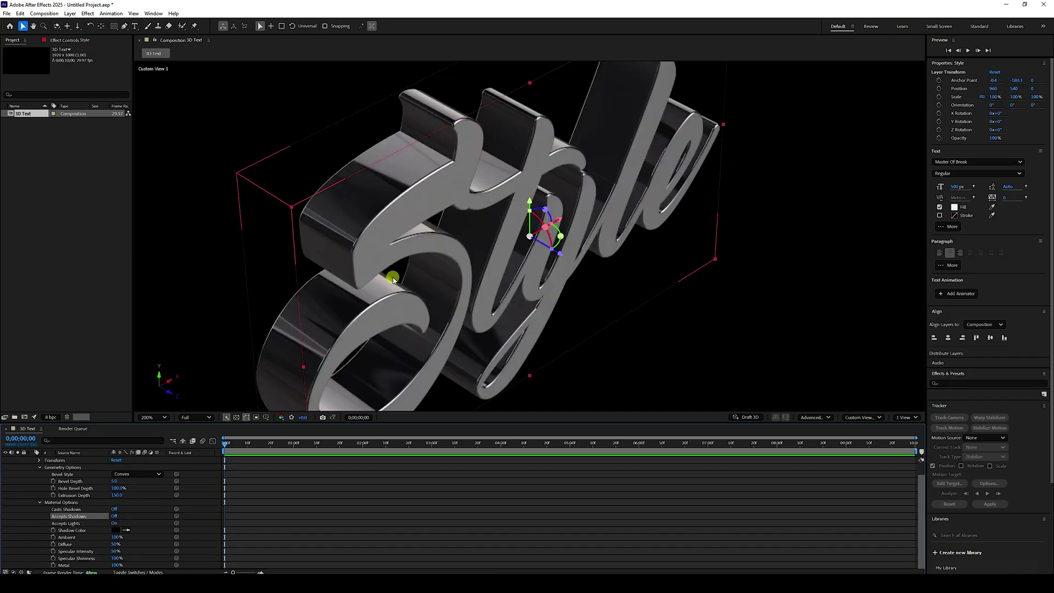
scroll(27, 492, up, 1)
Collapse the Style layer and switch the 3D view to Active Camera (Default)
click(30, 462)
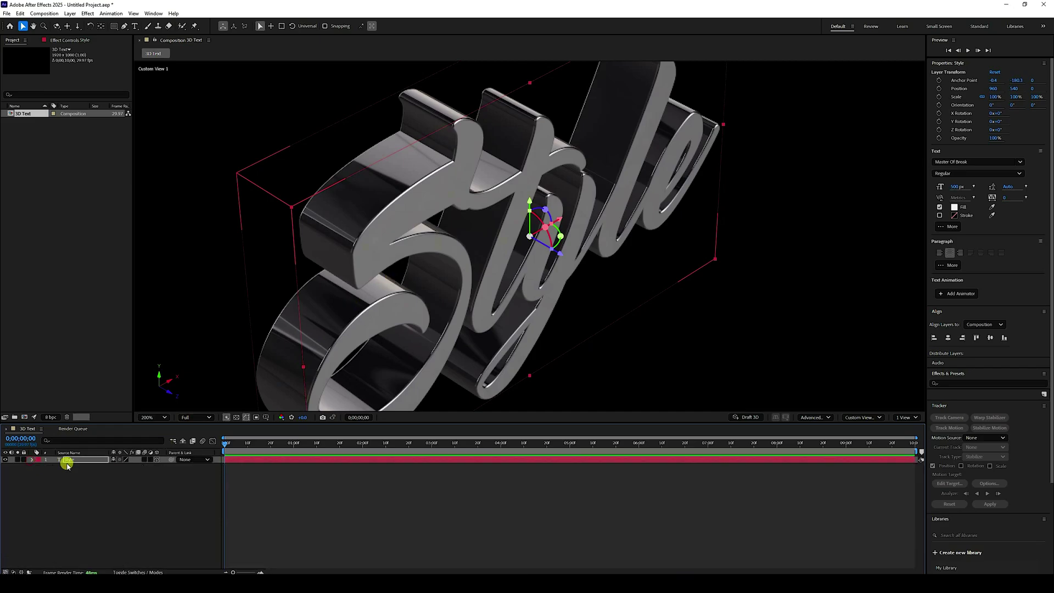
click(852, 418)
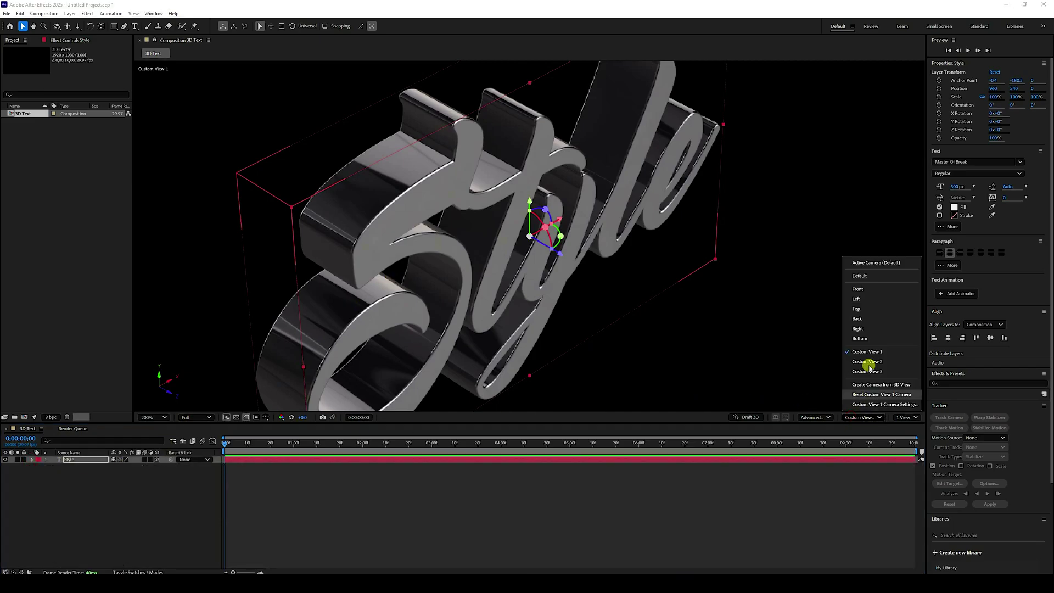
click(859, 264)
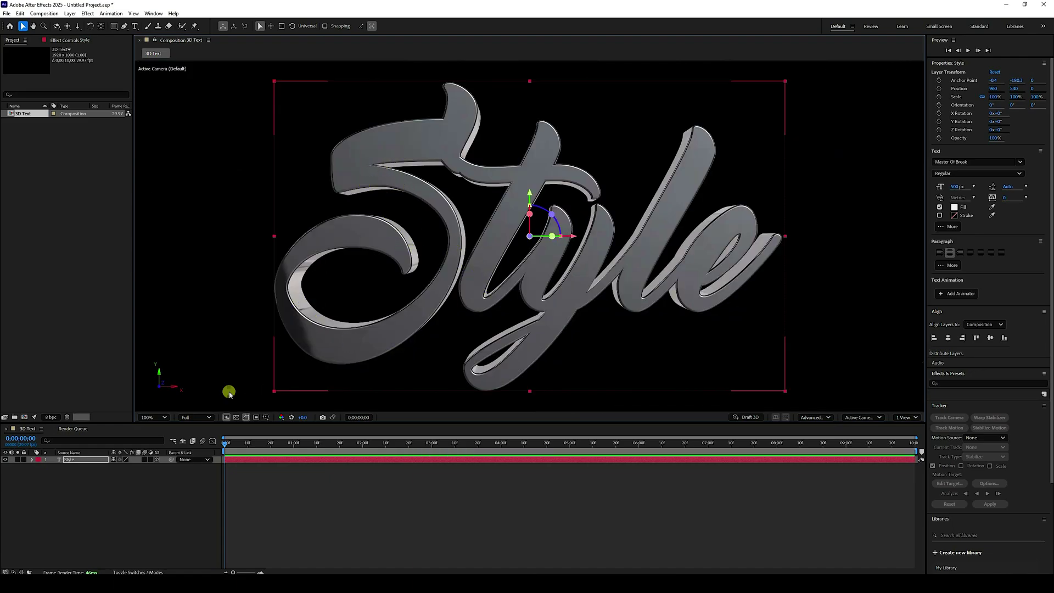
click(123, 505)
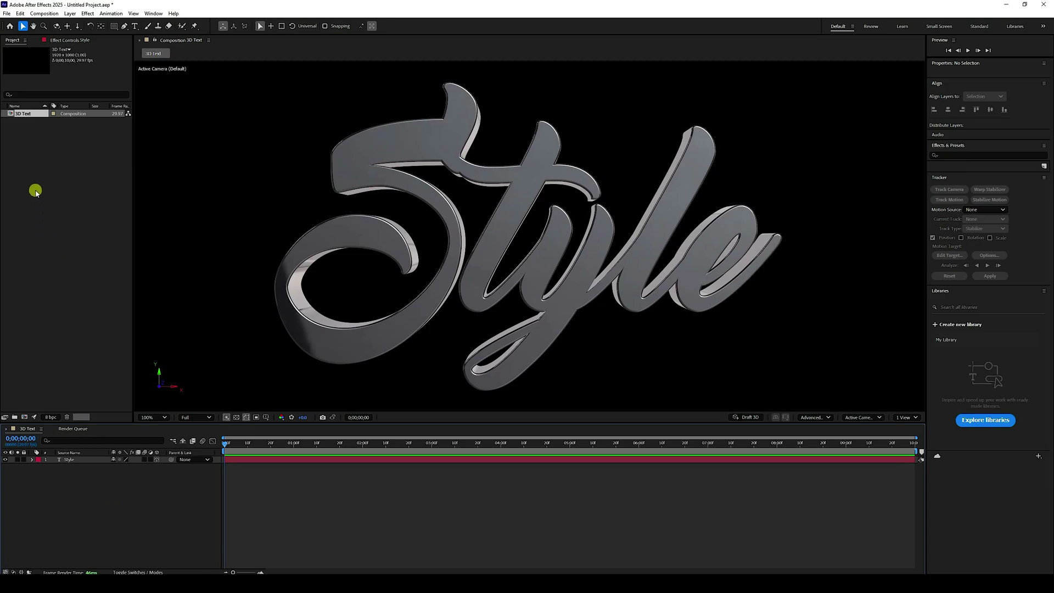
right_click(39, 149)
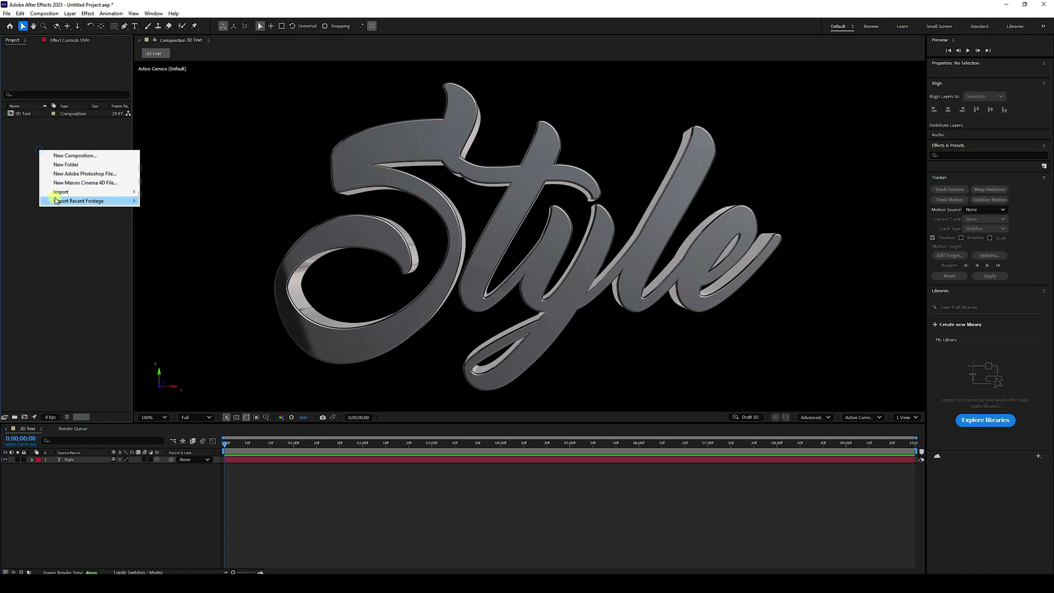
Import 'B - Copy copy.hdr' from the hdri 1 folder into the project
mouse_move(57, 192)
click(177, 196)
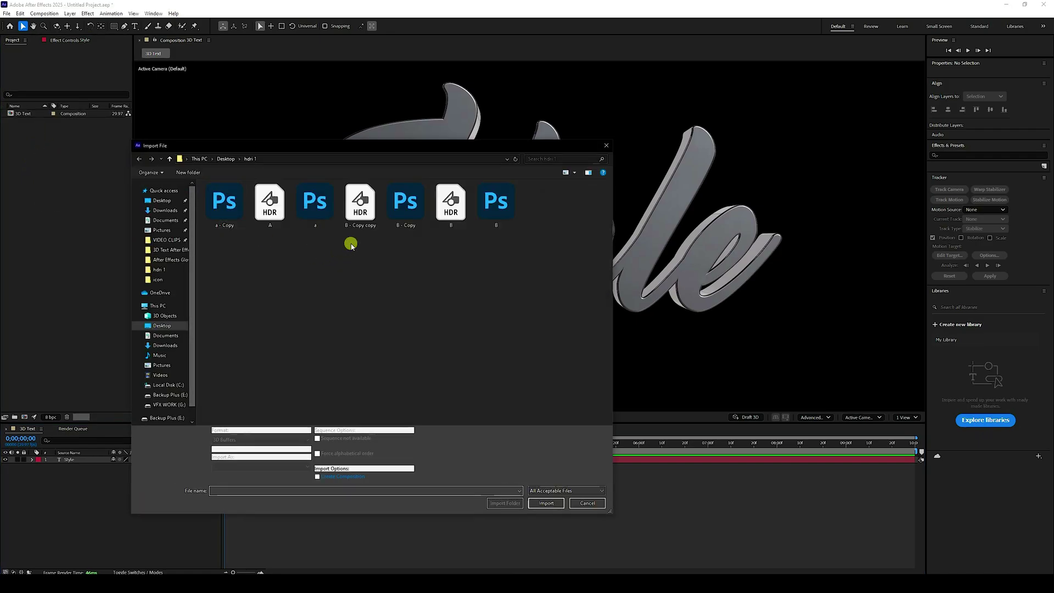
click(360, 204)
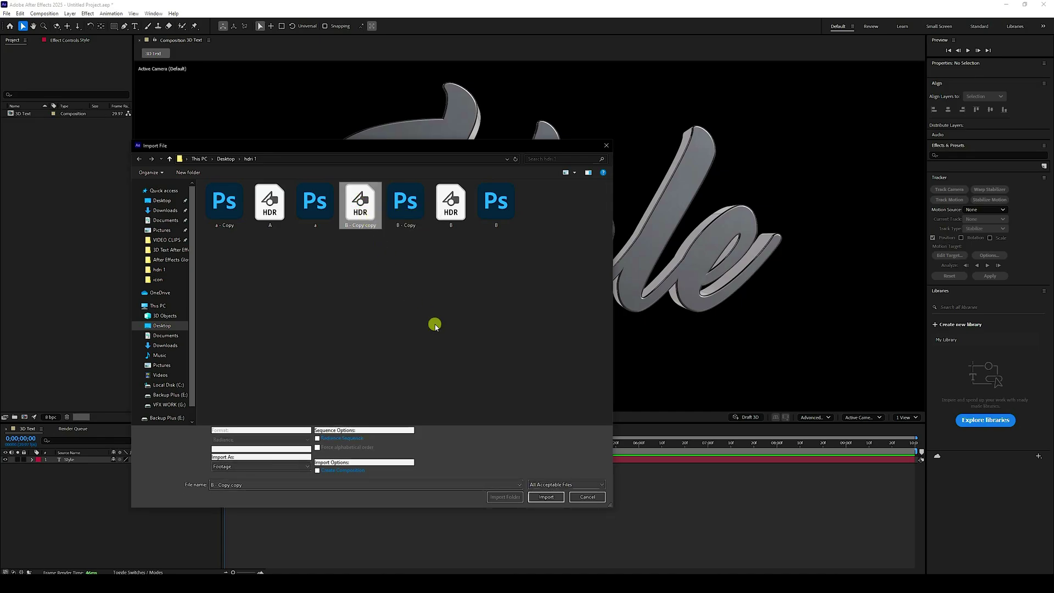
click(544, 497)
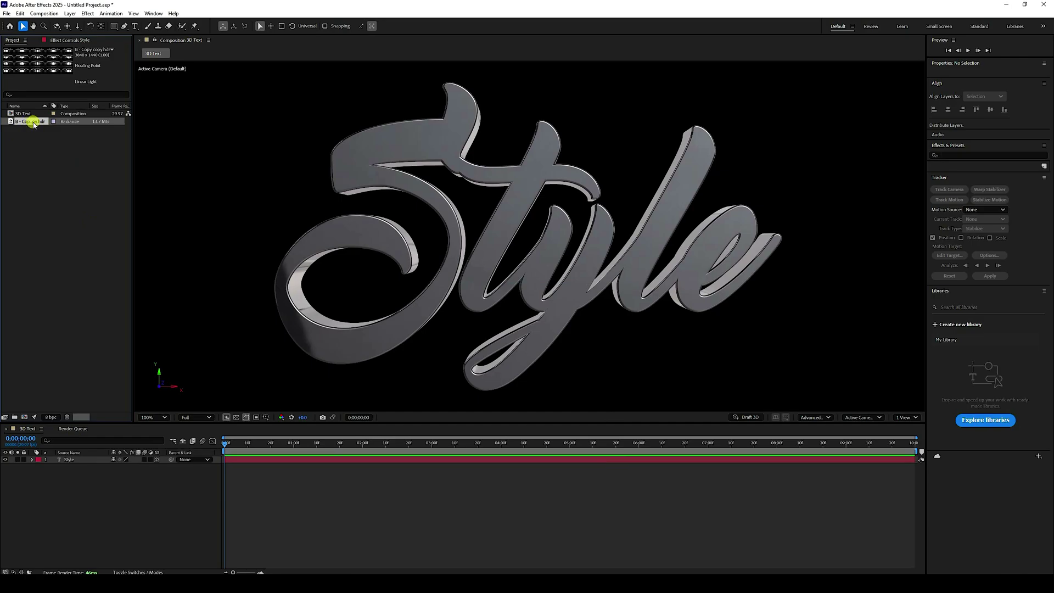
Drag the B - Copy copy.hdr footage into the timeline above Style and reset viewer zoom to 100%
drag(29, 122, 83, 460)
scroll(387, 230, down, 2)
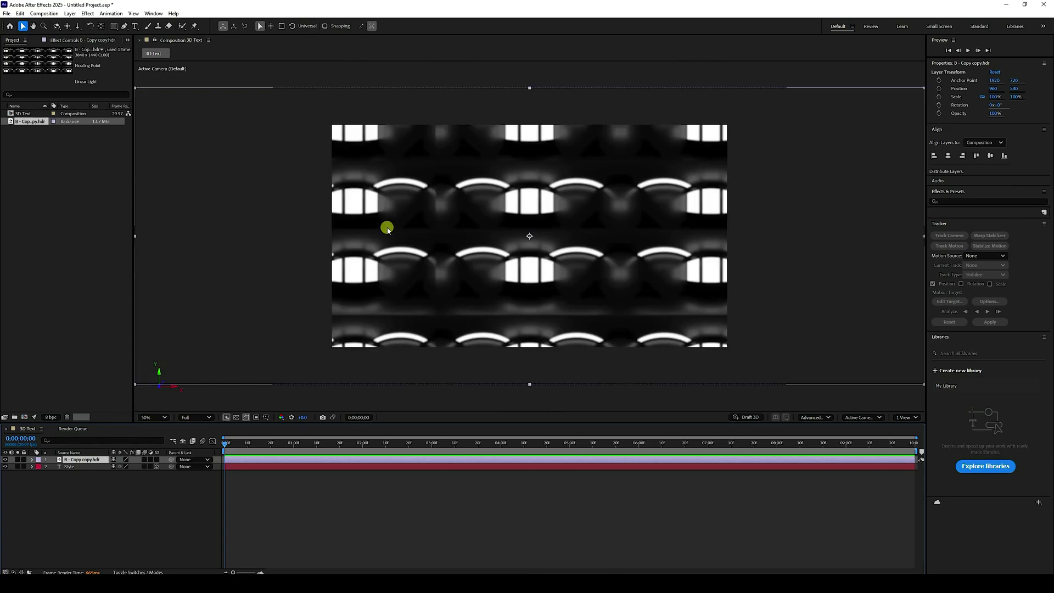
key(period)
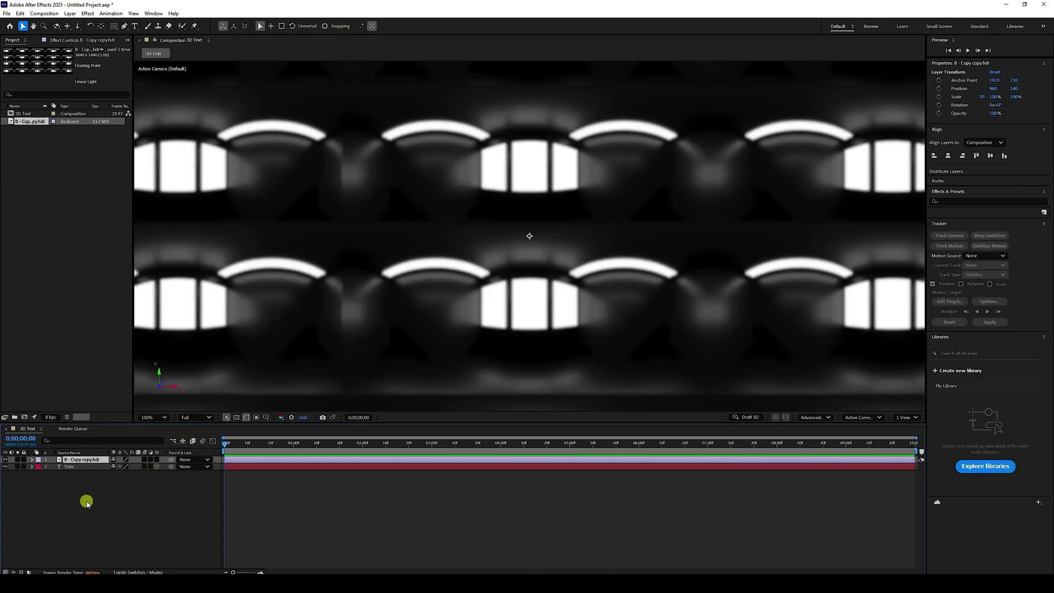
right_click(68, 521)
Add a new light of type Environment, creating Environment Light 1
mouse_move(120, 423)
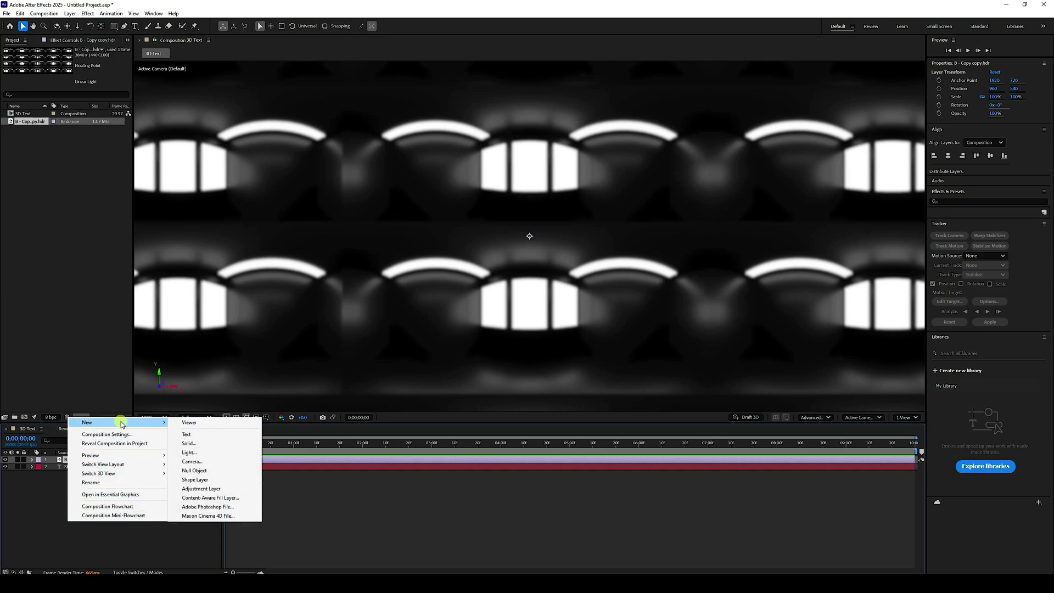
click(186, 453)
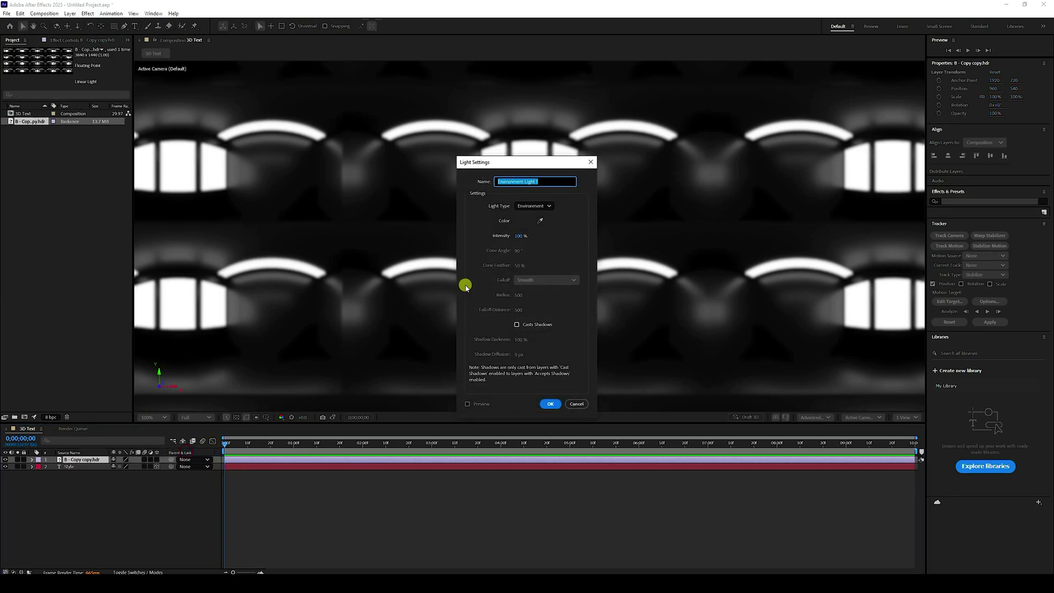
click(532, 206)
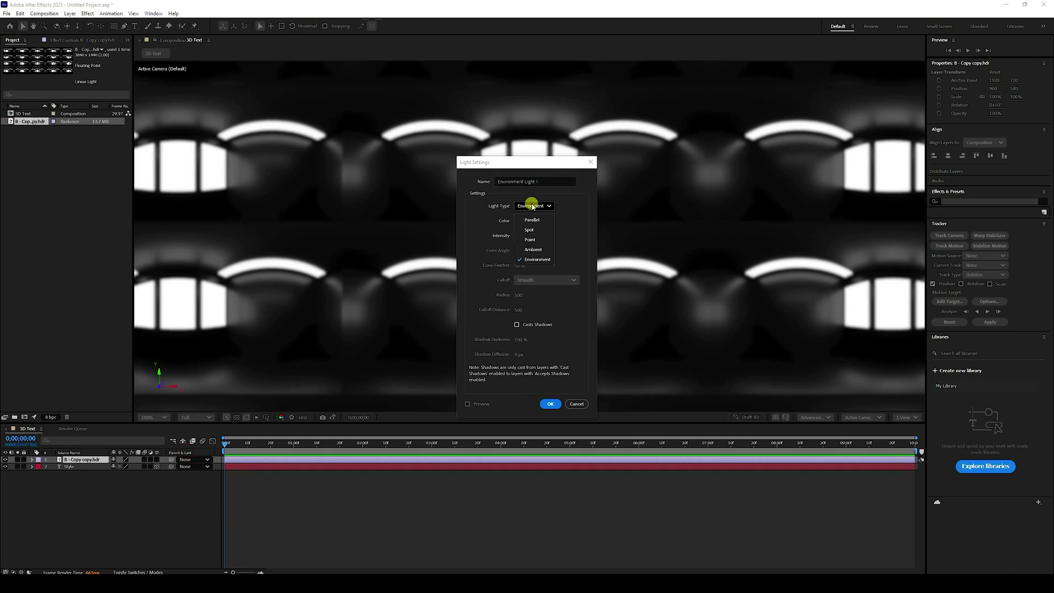
click(537, 259)
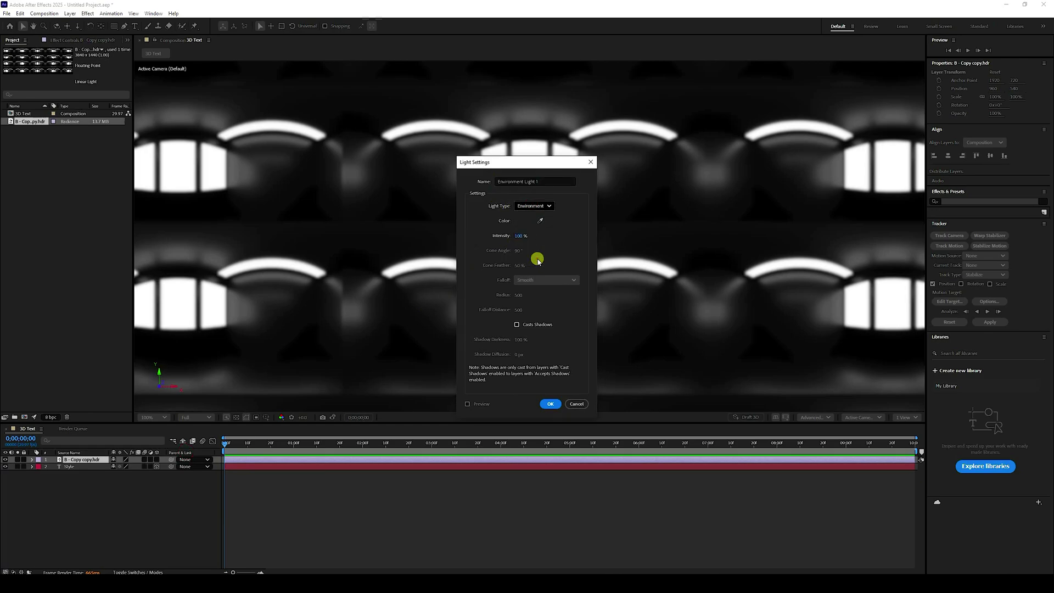
click(551, 396)
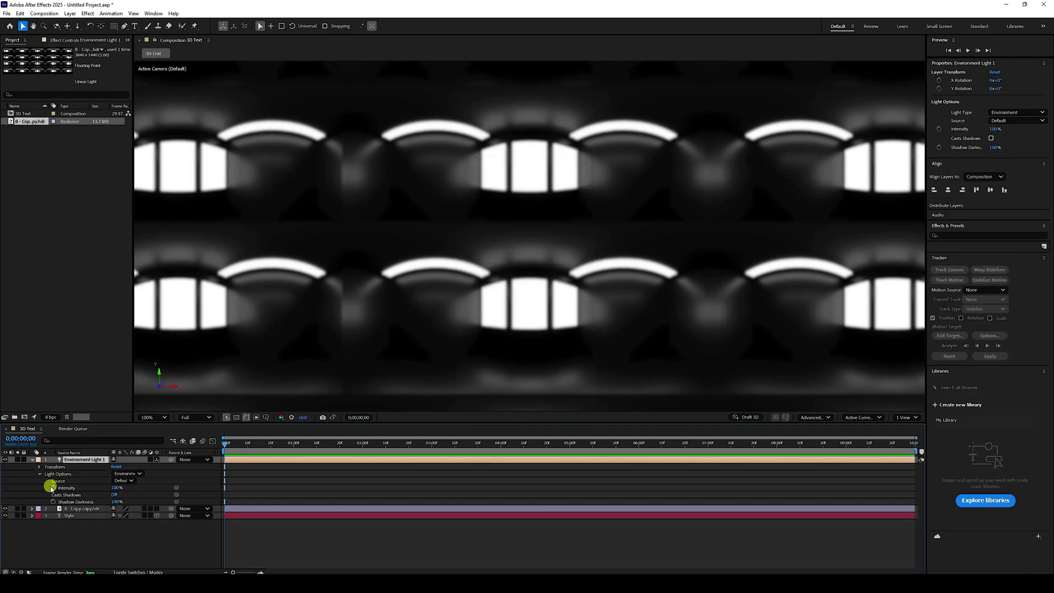
Set the environment light's Source to B - Copy copy.hdr and Intensity to 250%
click(124, 481)
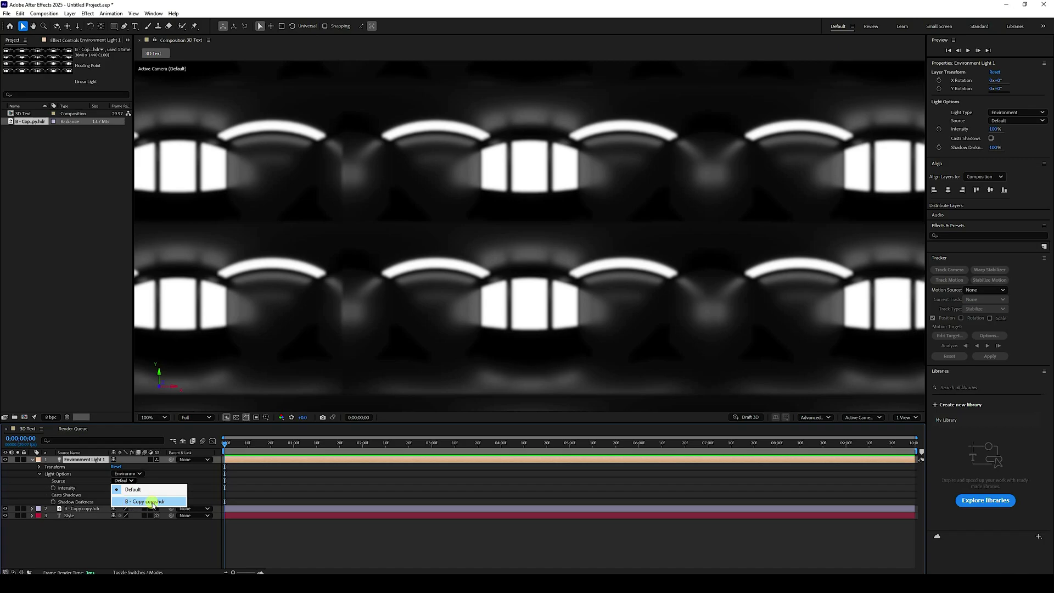
click(153, 502)
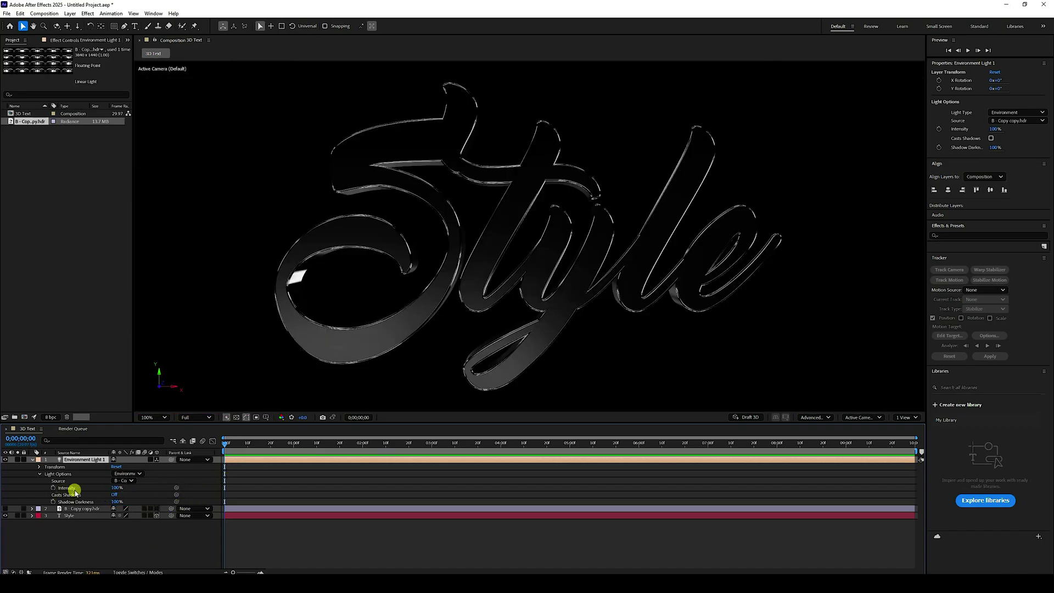
text(200)
key(Return)
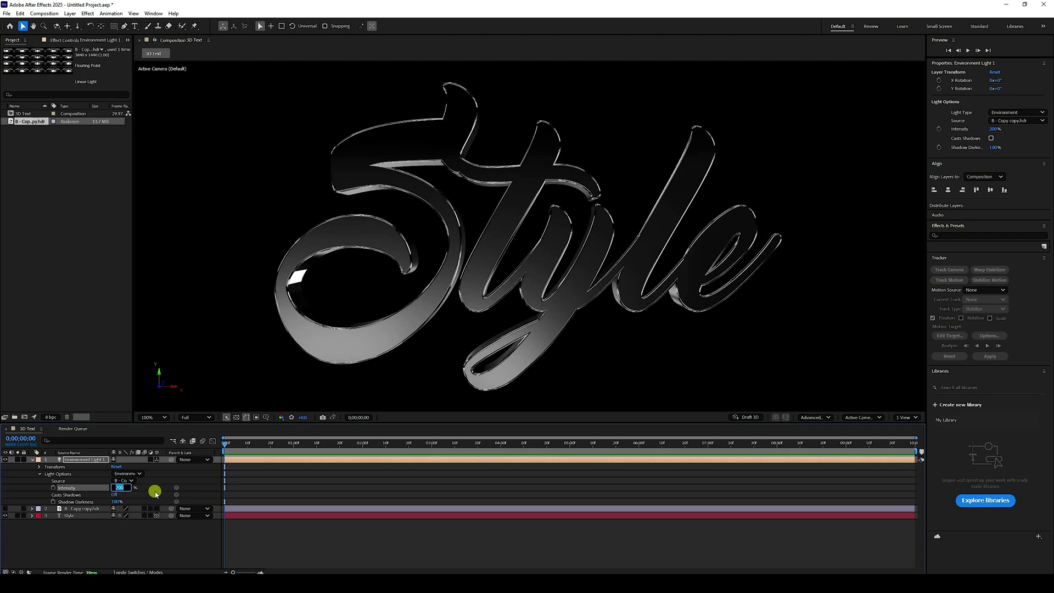
key(Return)
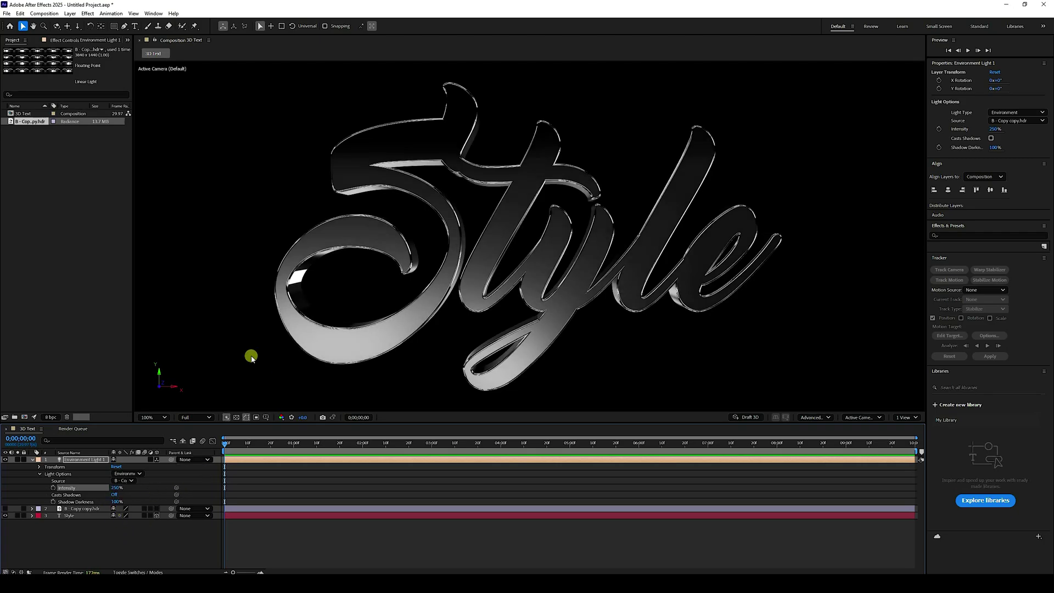
Add a new camera layer, Camera 1, accepting the default camera settings
right_click(140, 538)
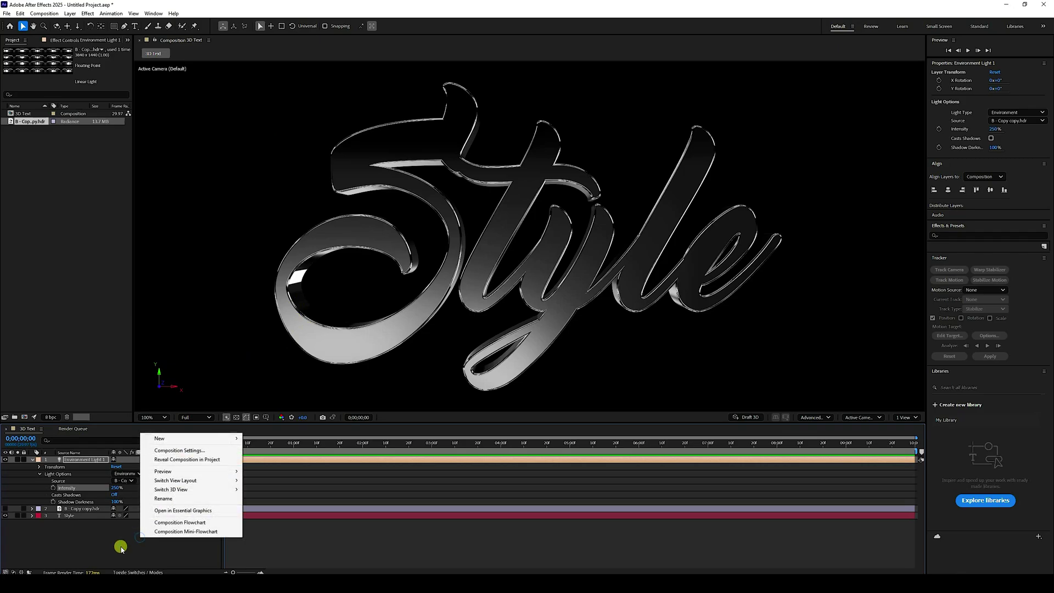
click(114, 546)
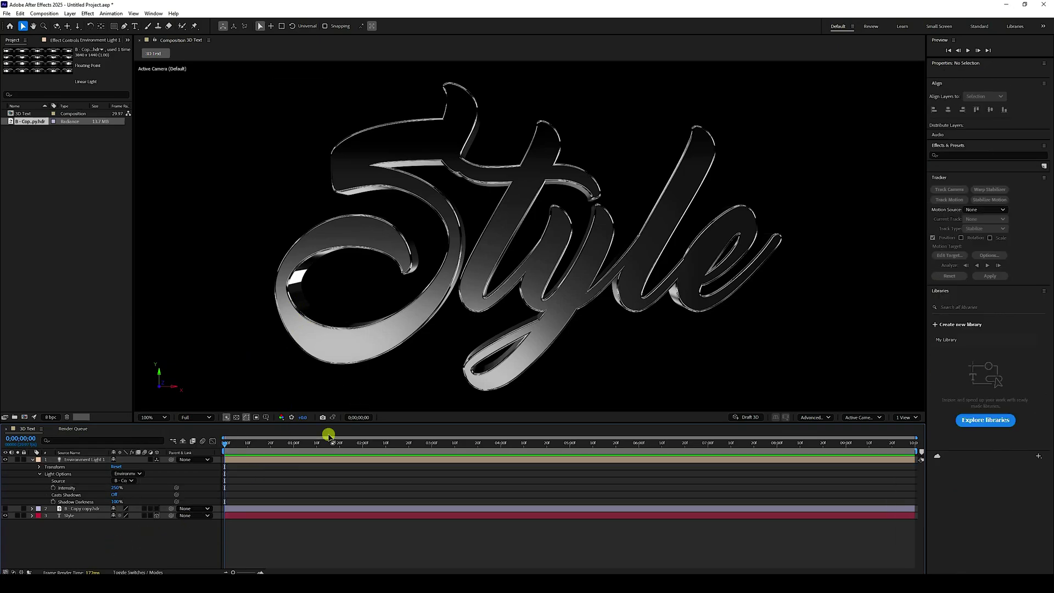
right_click(121, 546)
mouse_move(141, 451)
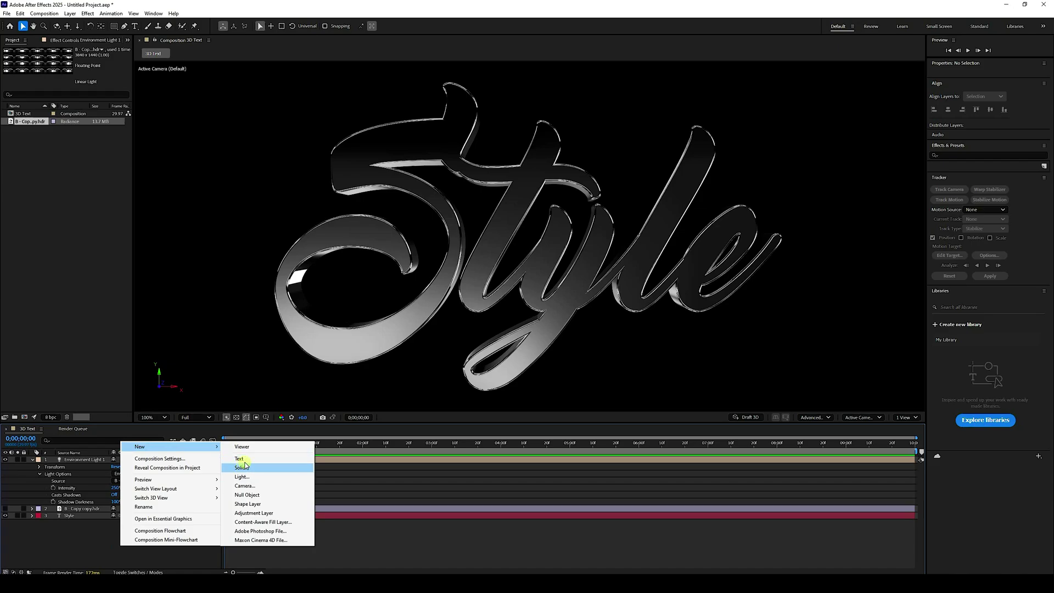
click(244, 486)
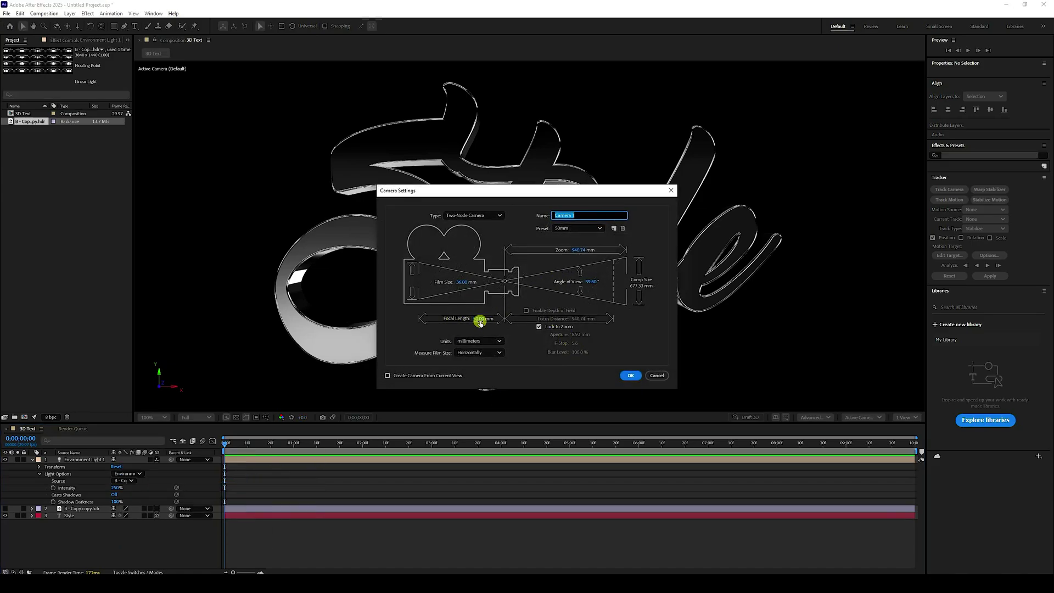
click(631, 376)
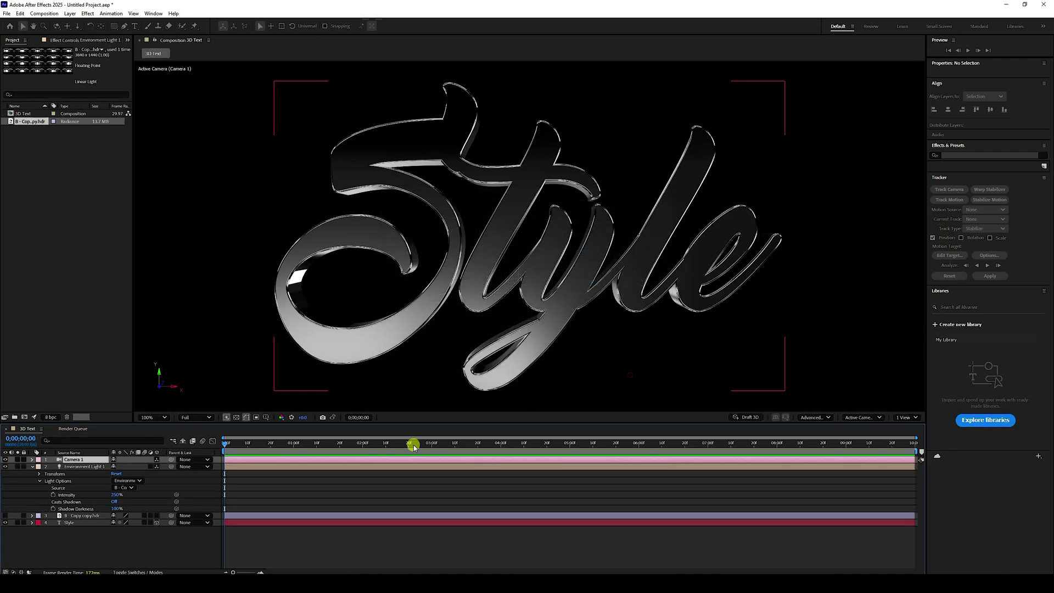
Orbit and dolly the camera to a close, steep angle on the Style text, with the viewer fit to 100%
click(33, 468)
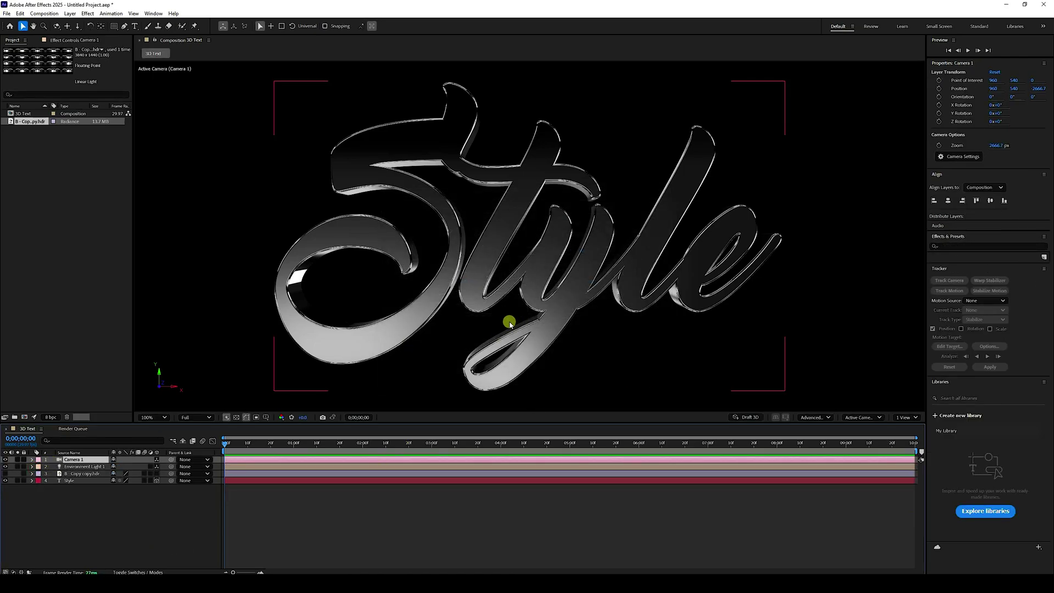
key(c)
drag(509, 323, 543, 228)
key(c)
key(c)
click(154, 417)
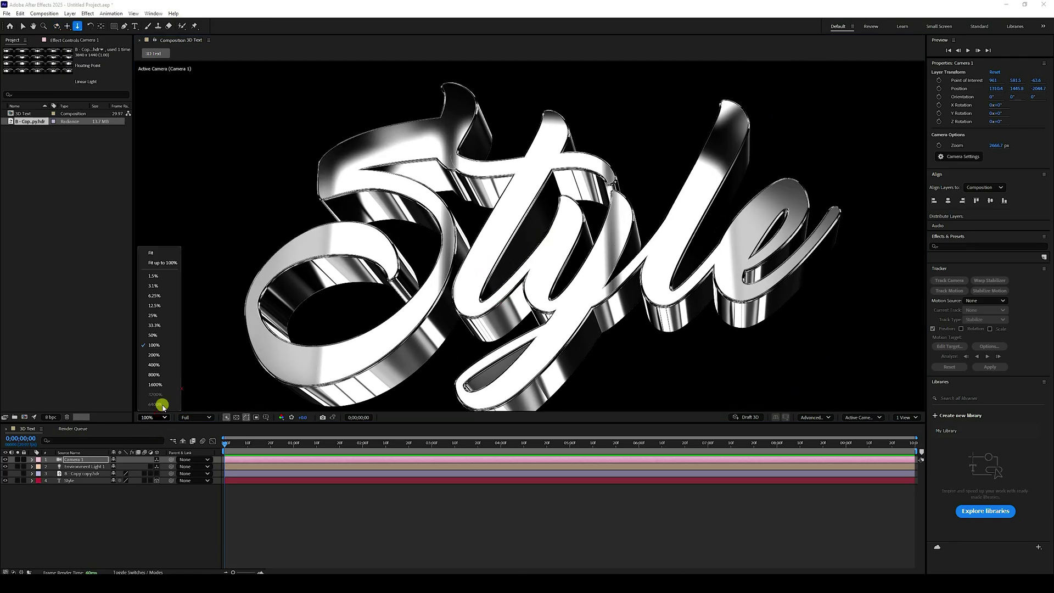
click(170, 264)
key(c)
drag(543, 294, 594, 171)
key(c)
key(c)
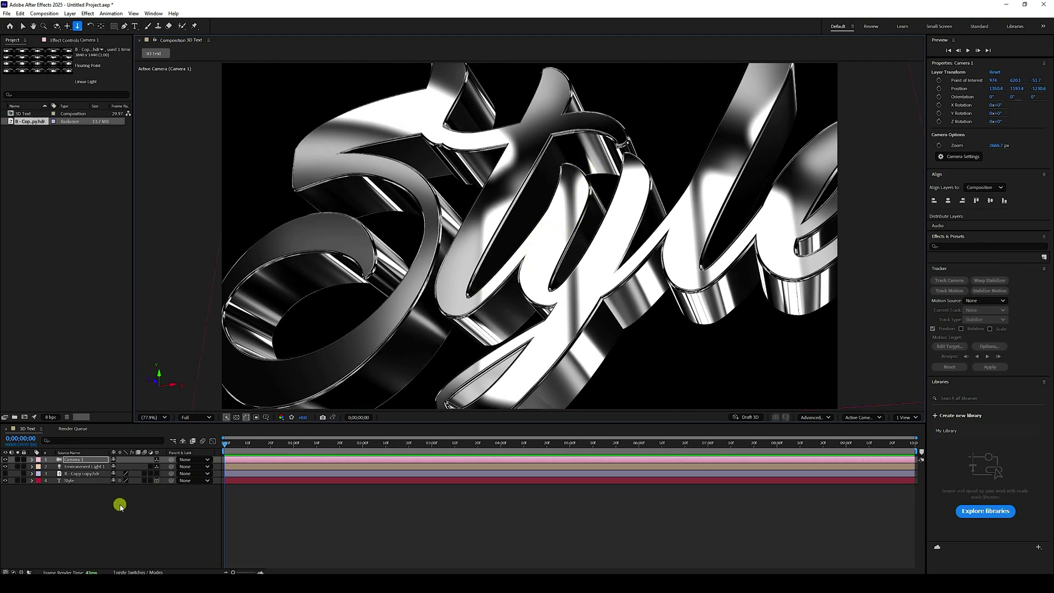
Set Environment Light 1's Y Rotation to 20° and X Rotation to 10°, then collapse the layer
click(32, 467)
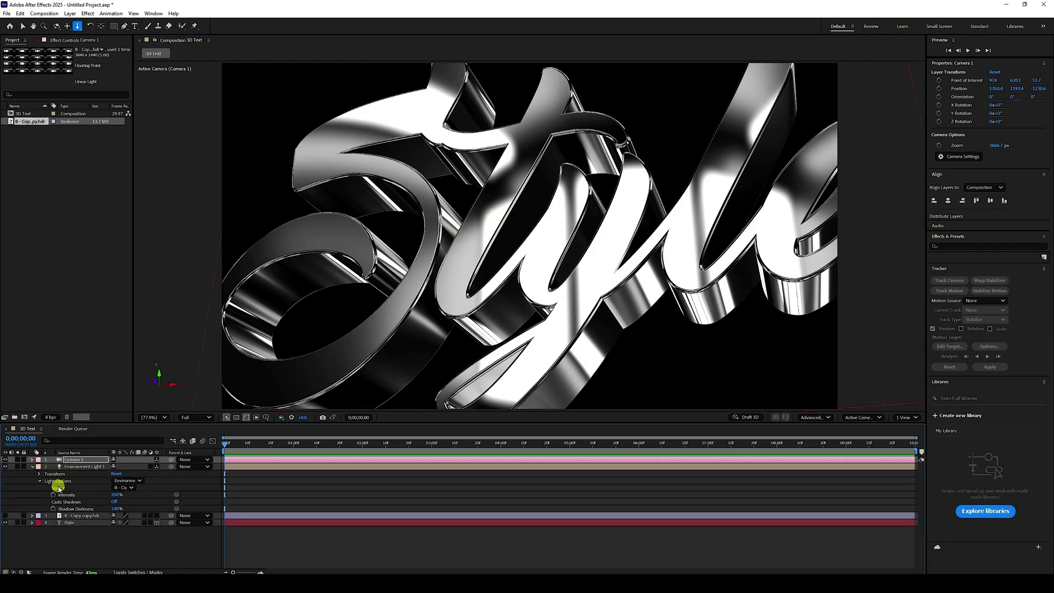
click(38, 475)
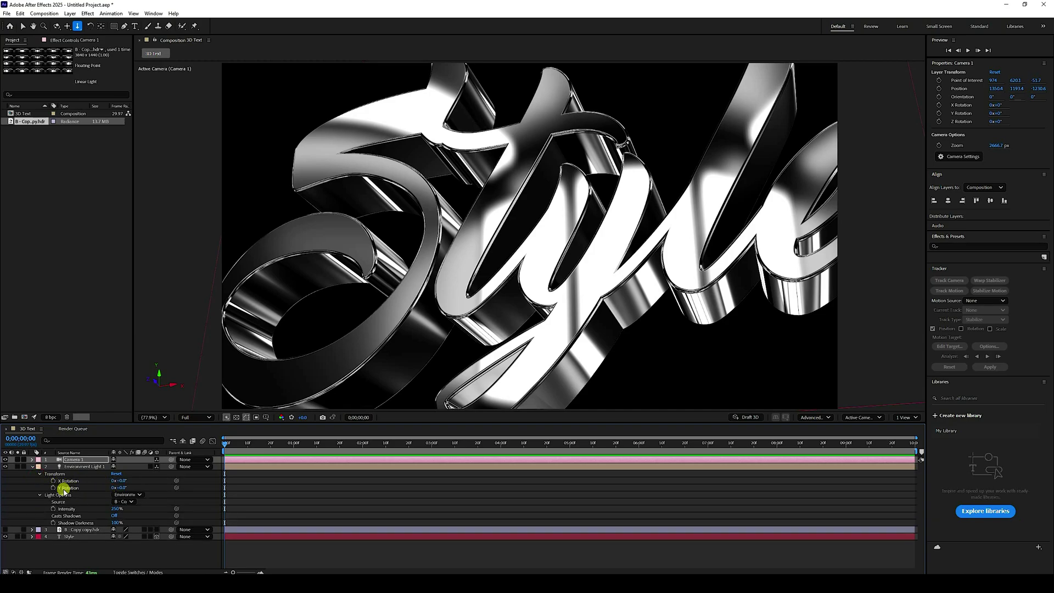
drag(122, 488, 168, 490)
click(127, 489)
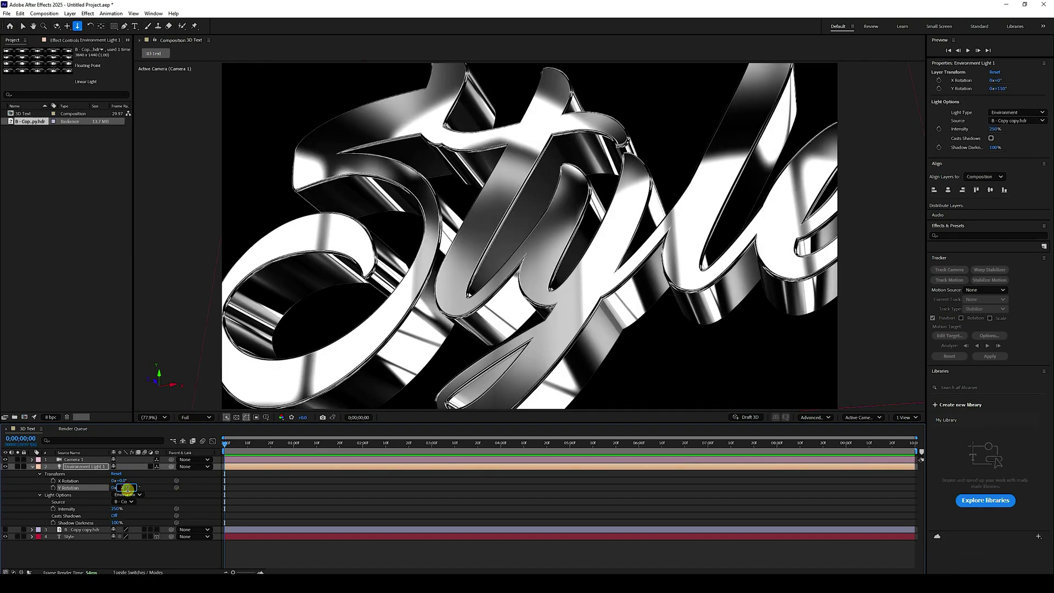
text(20)
key(Return)
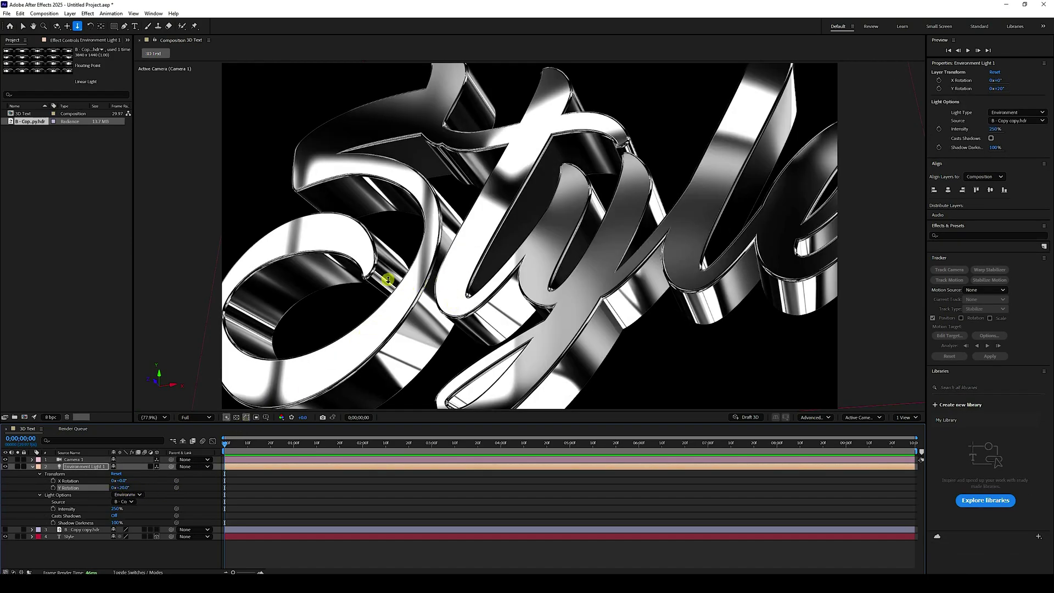
drag(121, 481, 126, 482)
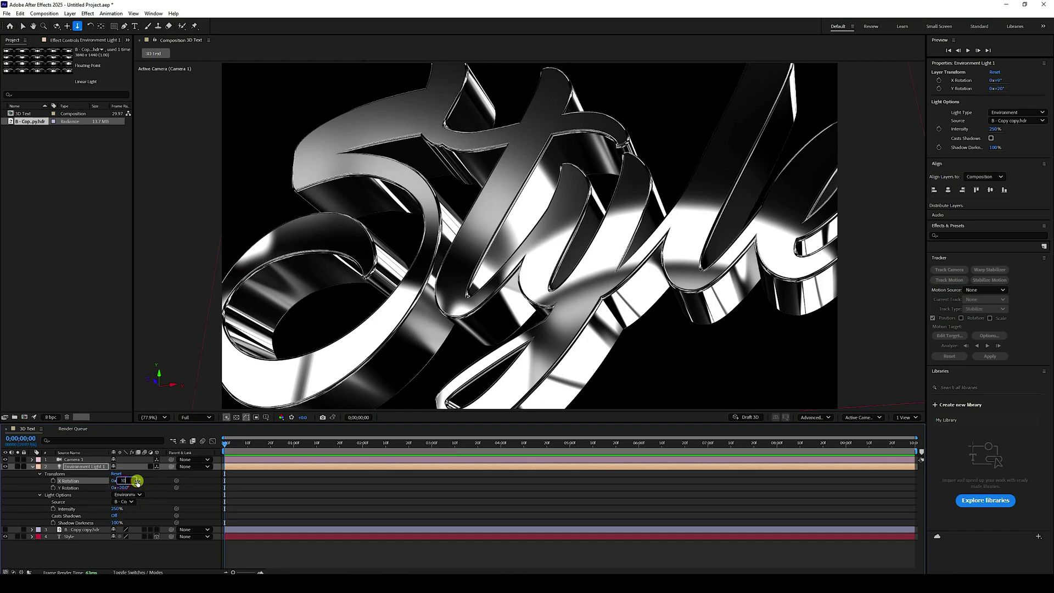
key(Return)
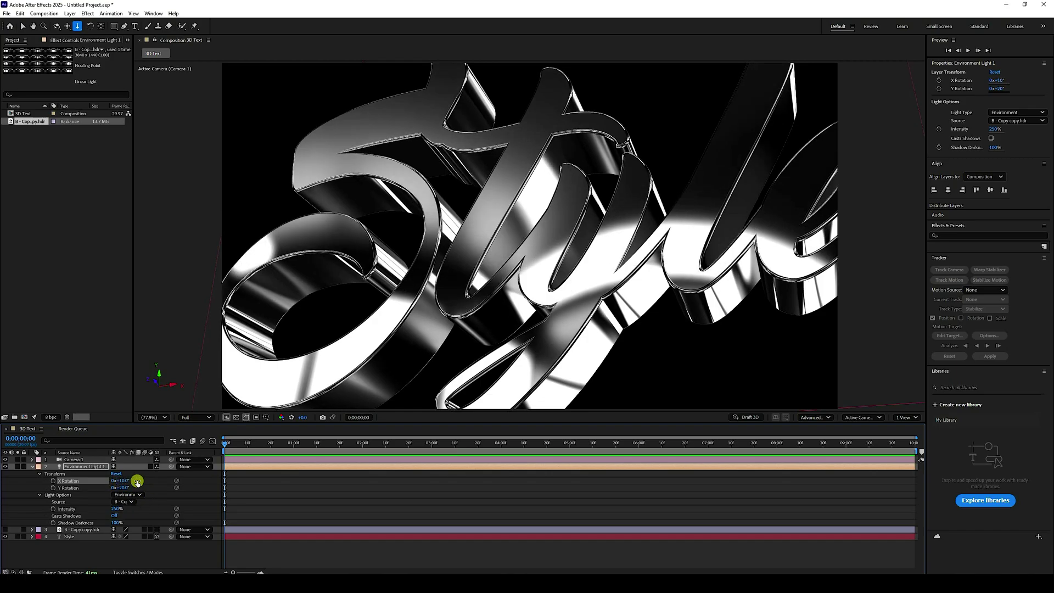
click(31, 467)
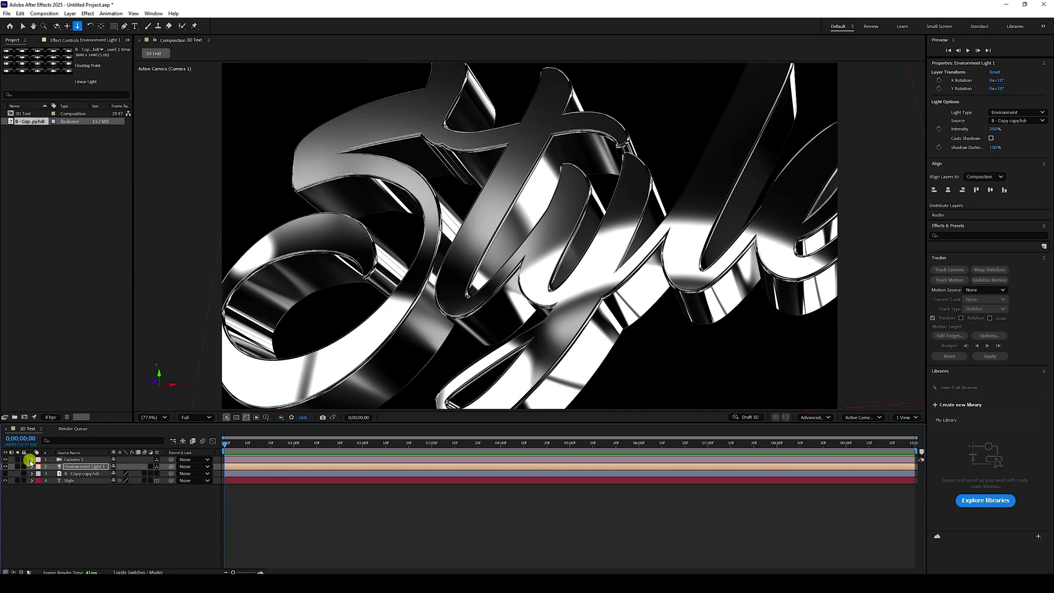
Add starting keyframes for Camera 1's Point of Interest and Position
click(32, 460)
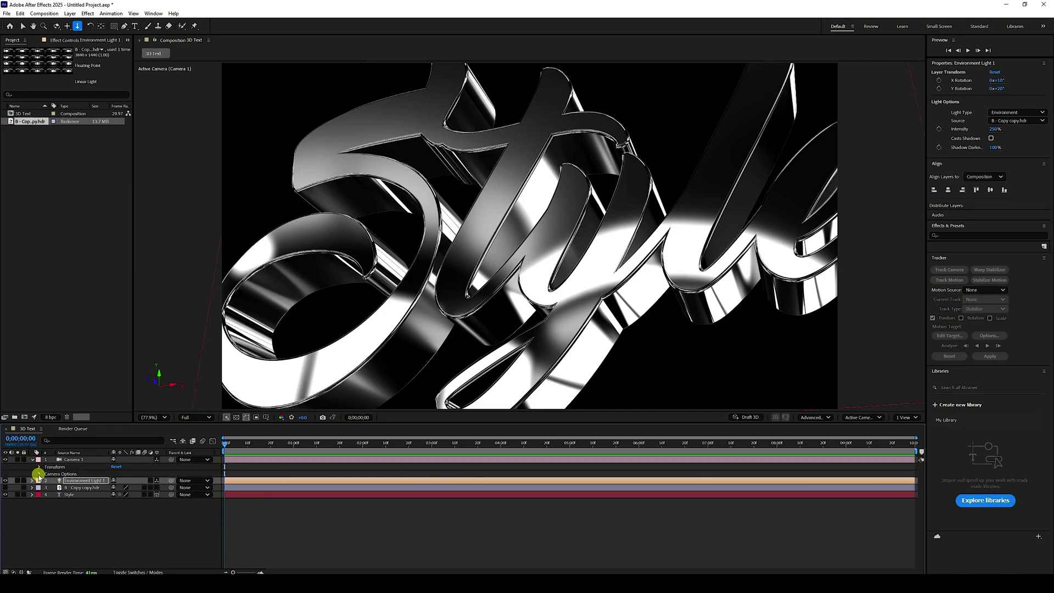
click(39, 467)
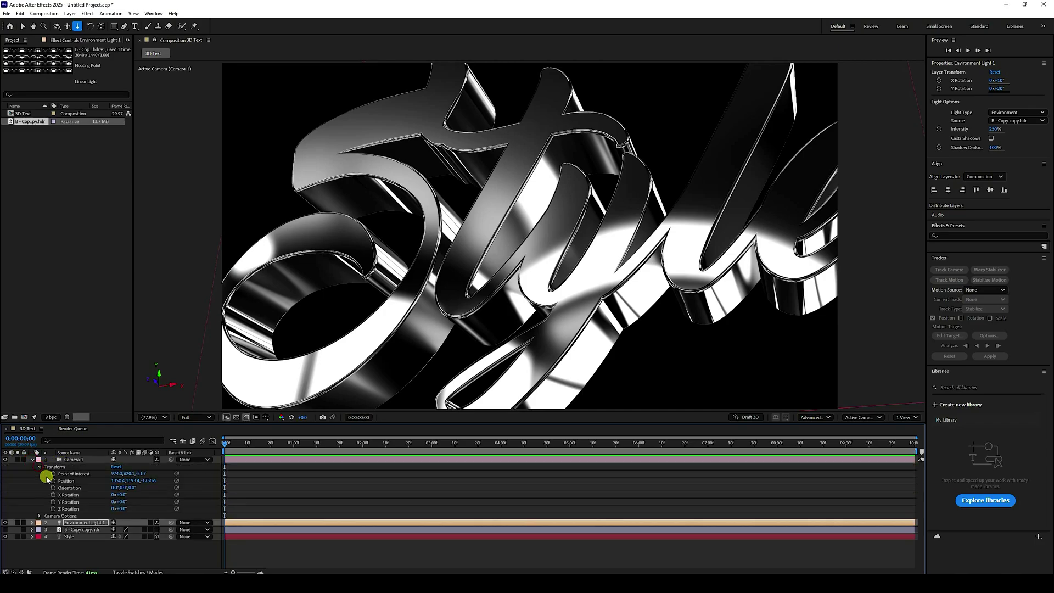
click(53, 474)
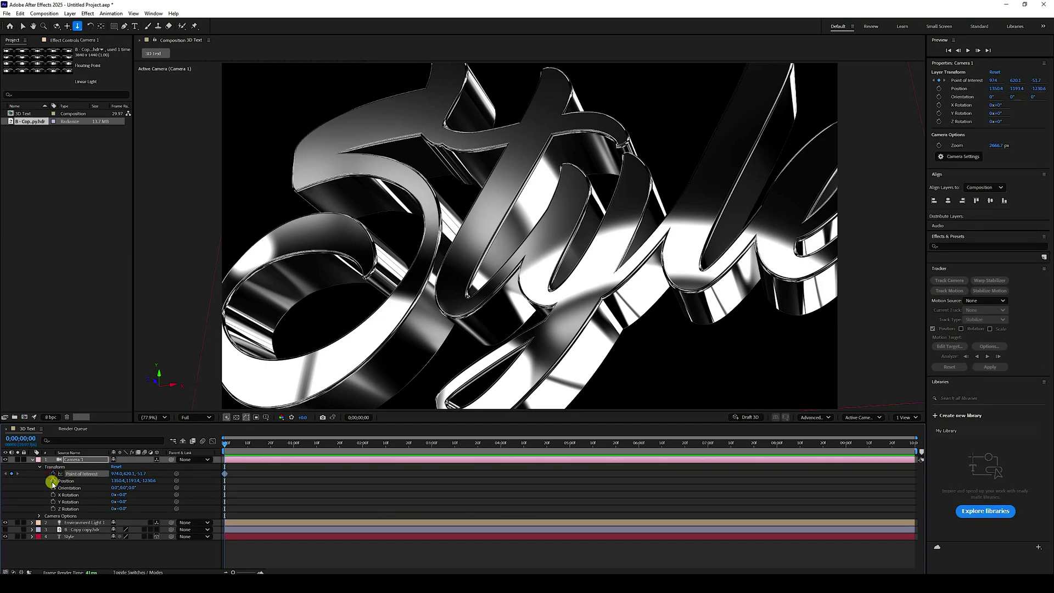
click(53, 480)
At the last frame, orbit the camera and move it closer for the ending view, then return to frame 0
drag(235, 443, 989, 470)
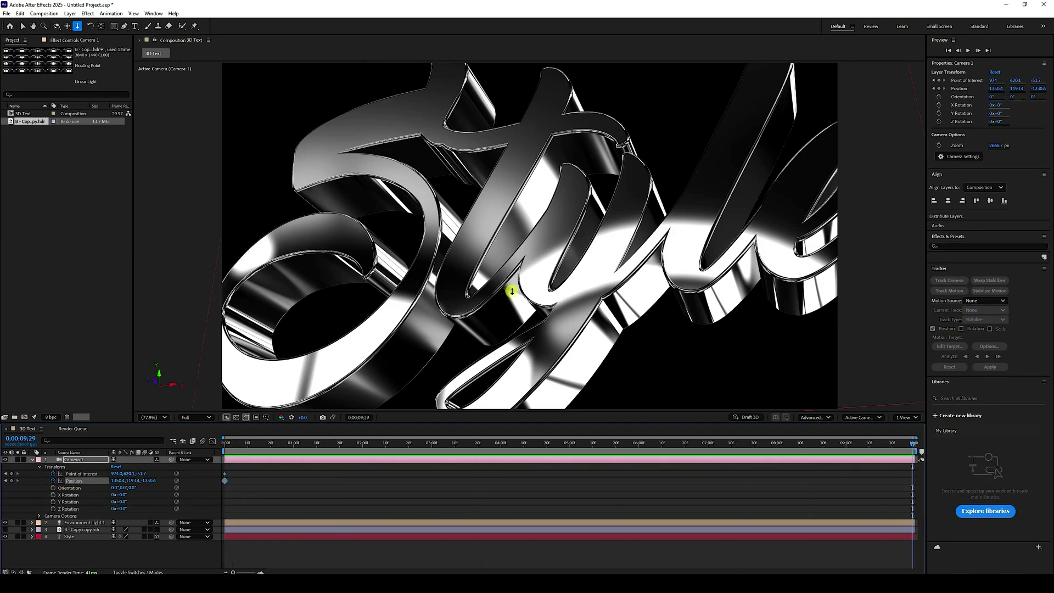
key(c)
drag(487, 286, 598, 391)
key(c)
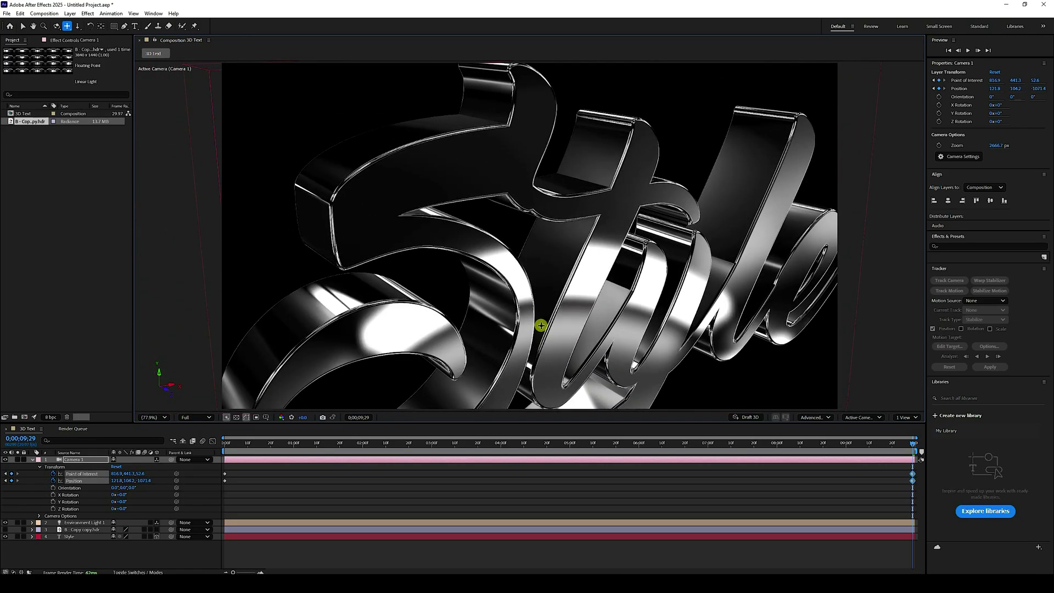
drag(543, 316, 499, 329)
key(c)
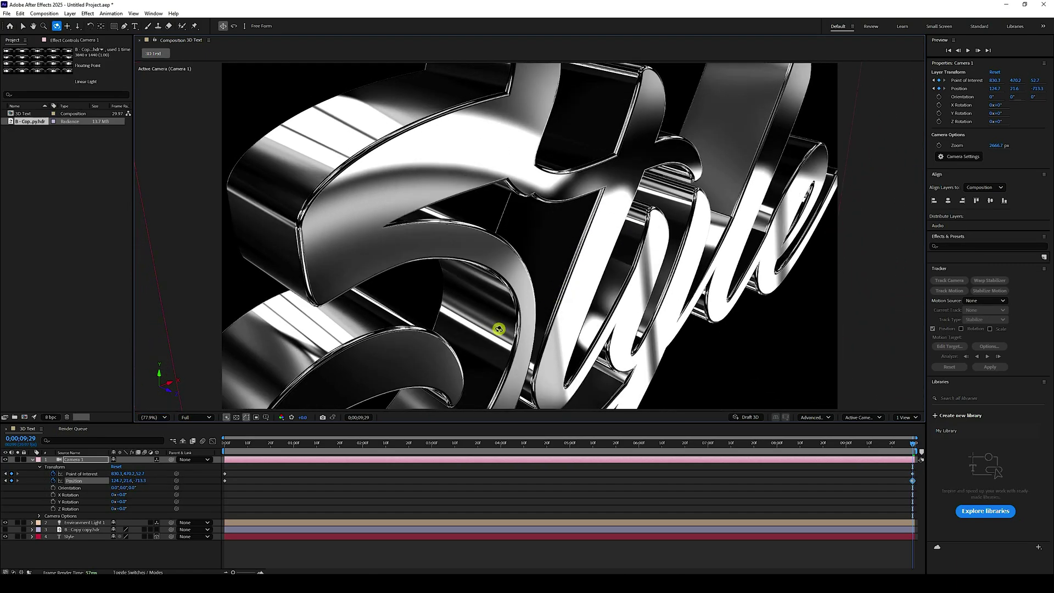
drag(265, 448, 207, 456)
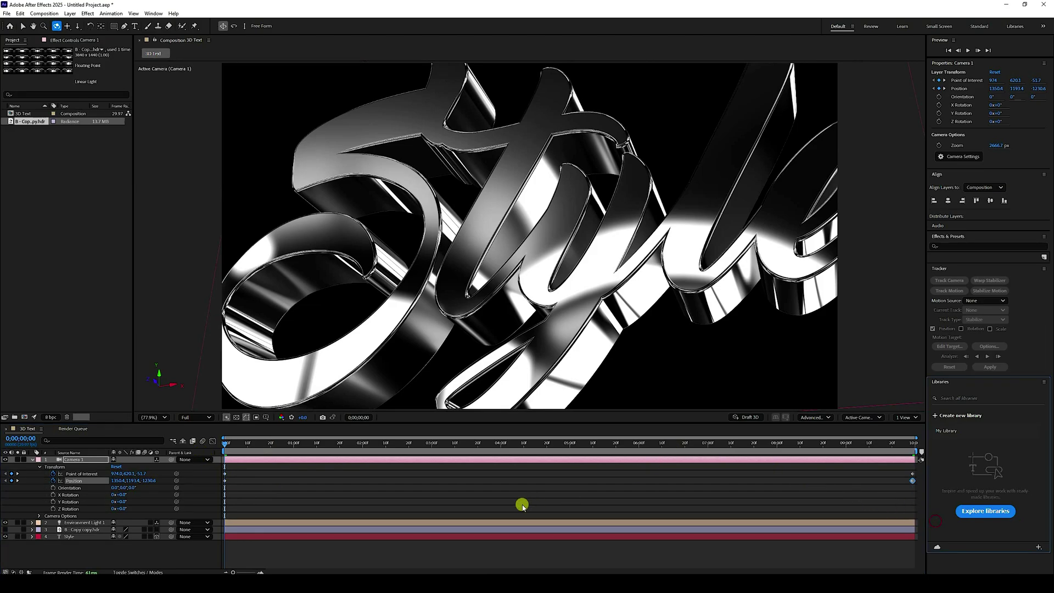
drag(211, 559, 965, 426)
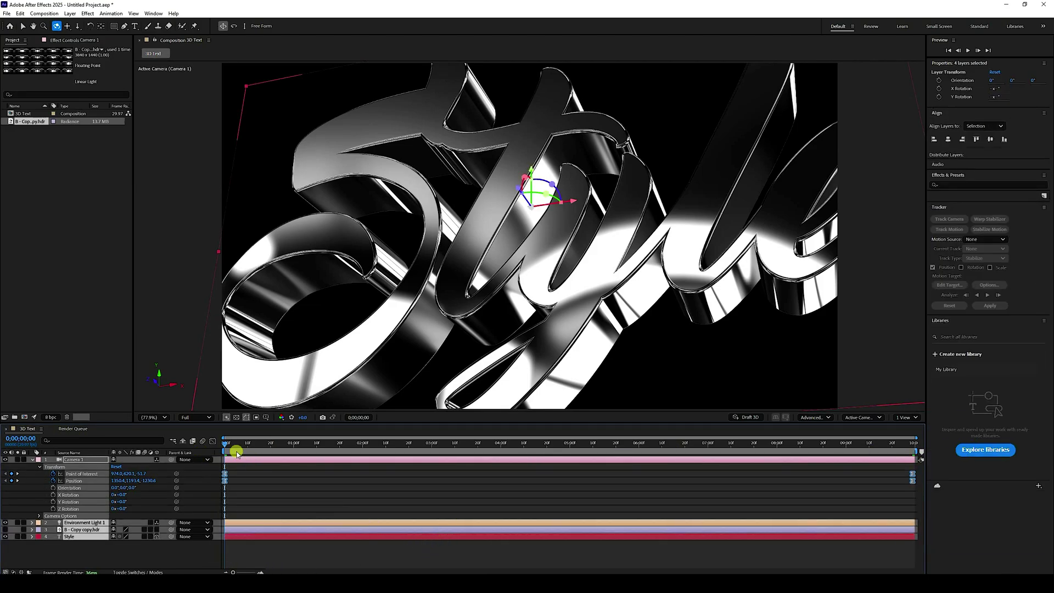
click(960, 50)
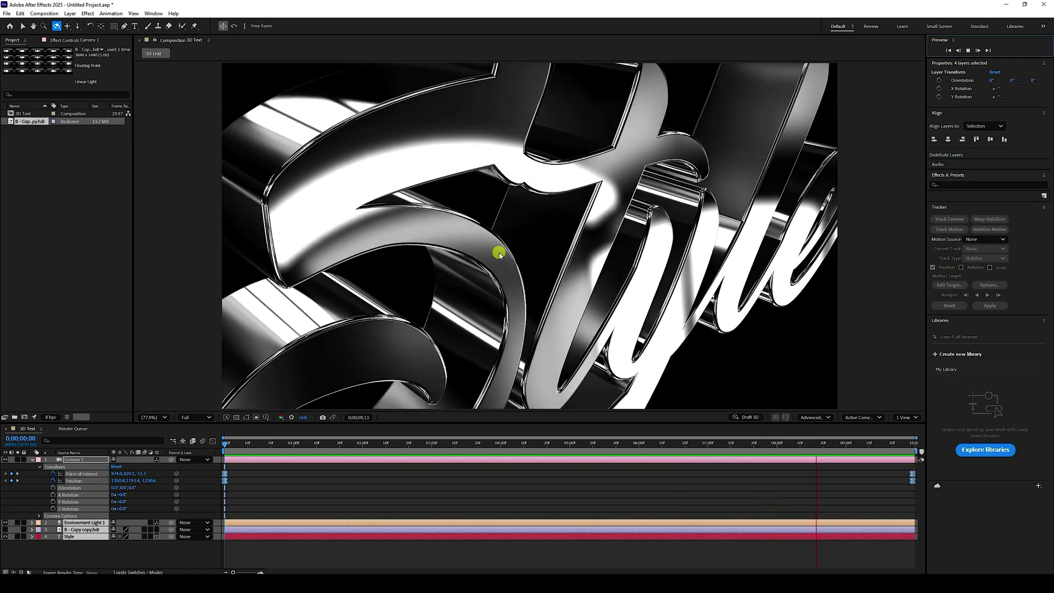
click(968, 50)
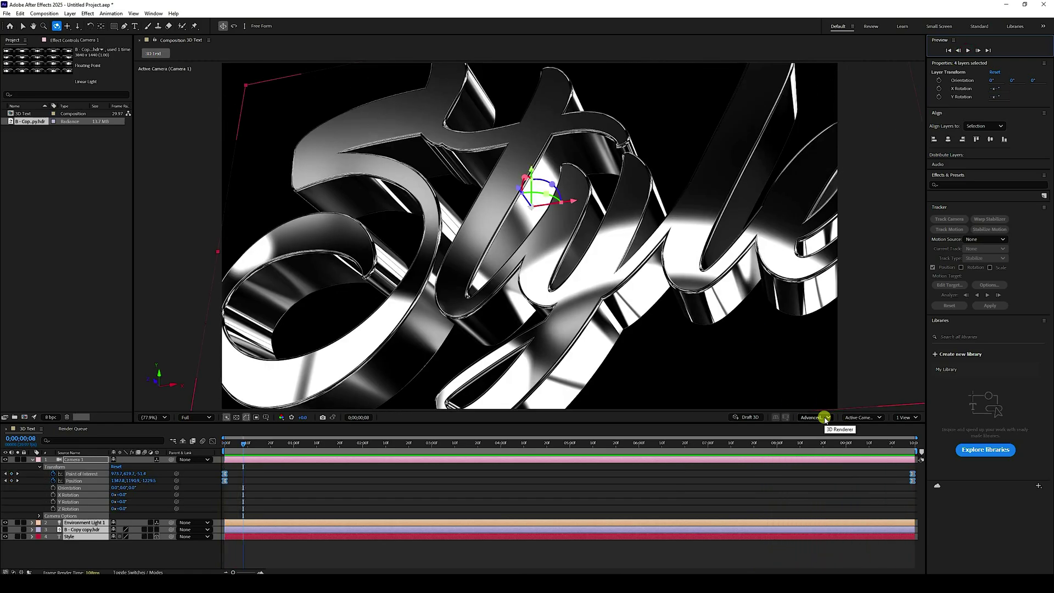
Fit the Advanced 3D shadow casting box to the scene, then play the camera move from frame 0
click(812, 419)
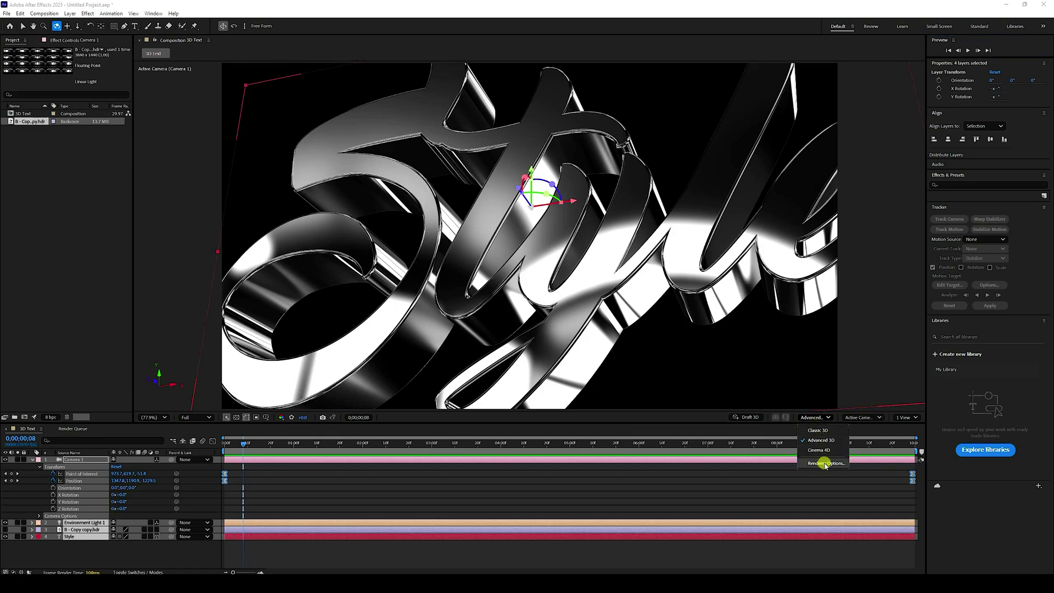
click(825, 463)
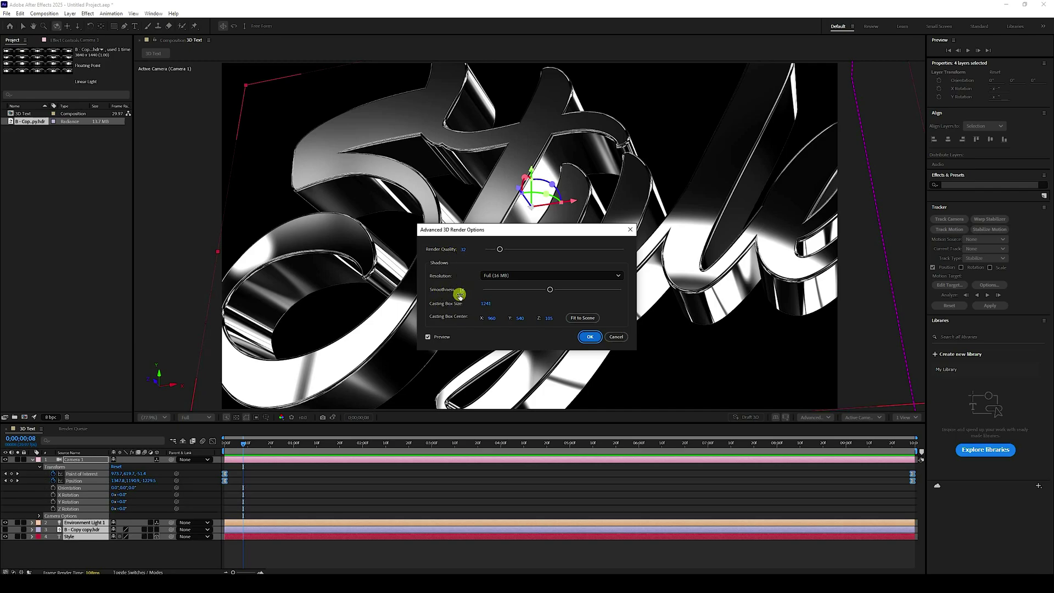
click(575, 319)
click(588, 338)
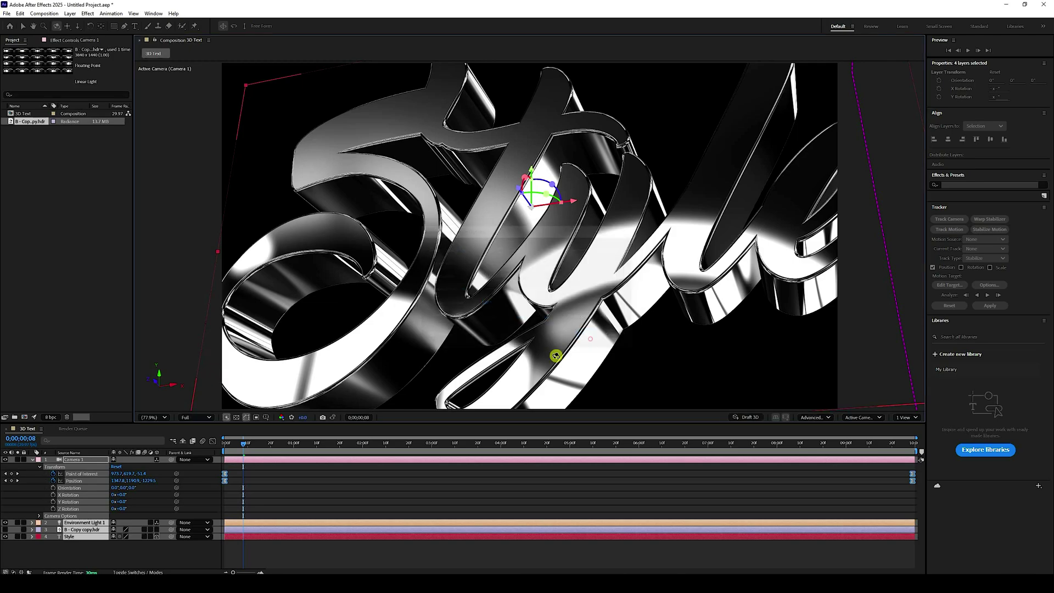
click(951, 51)
click(968, 50)
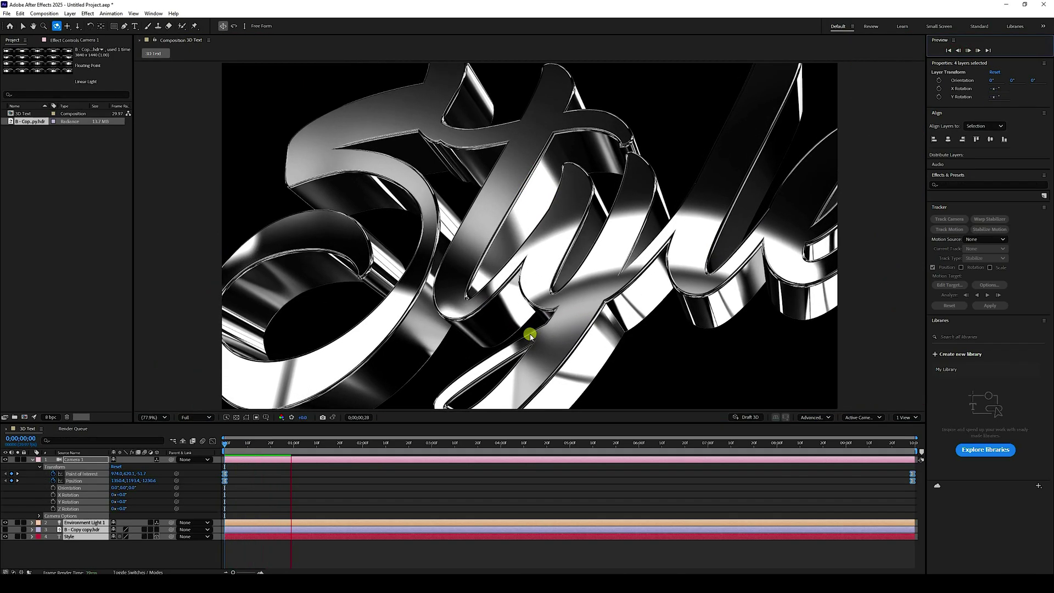